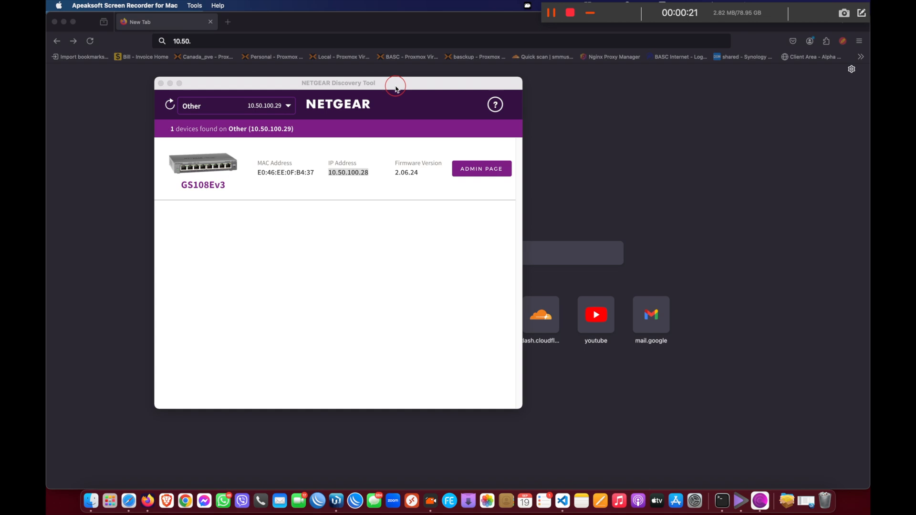
Step: Open the discovered switch's admin page at 10.50.100.28 in Firefox and log in with the device password
click(399, 88)
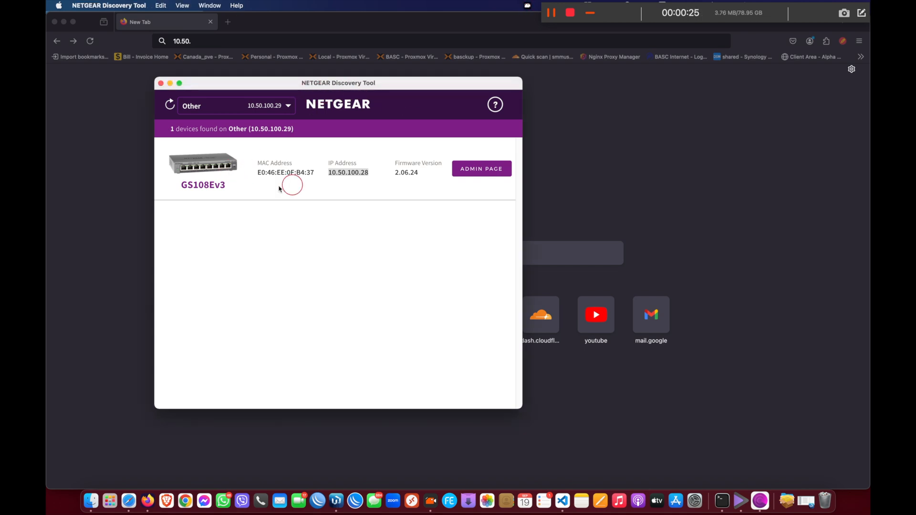
drag(333, 162, 373, 166)
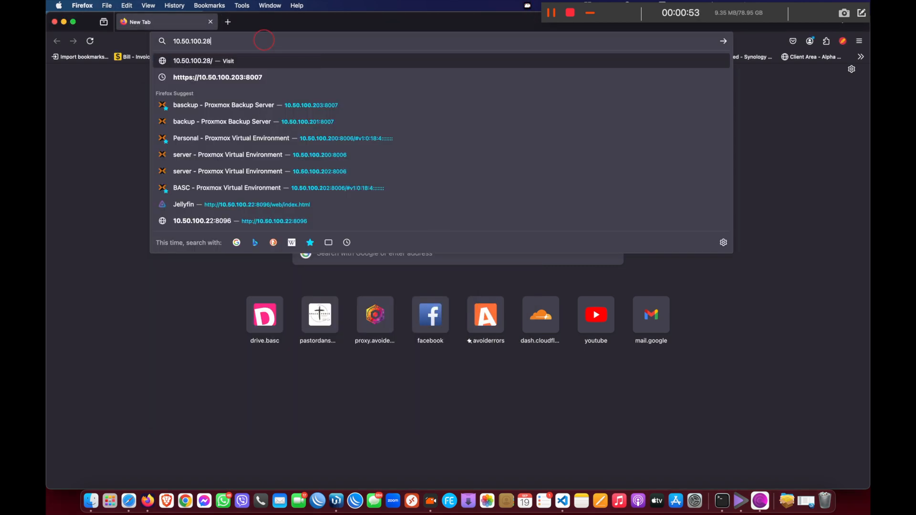
key(Return)
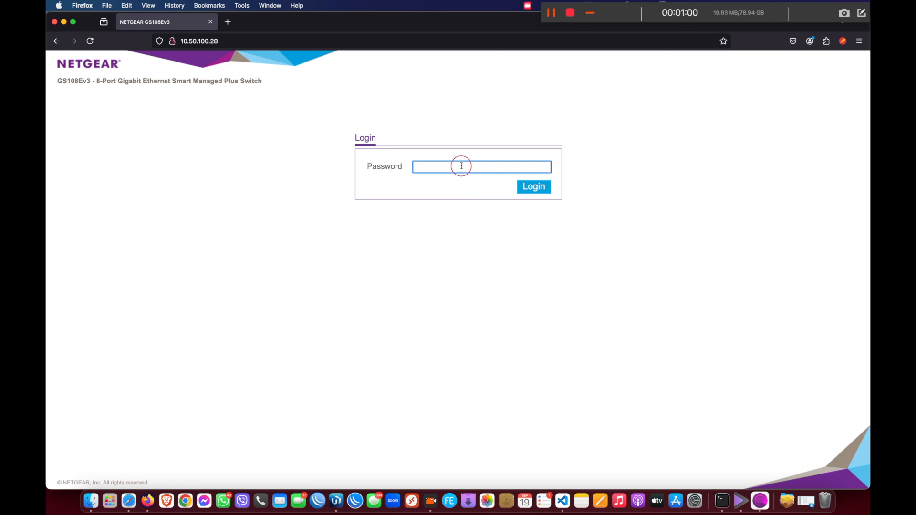
text(••)
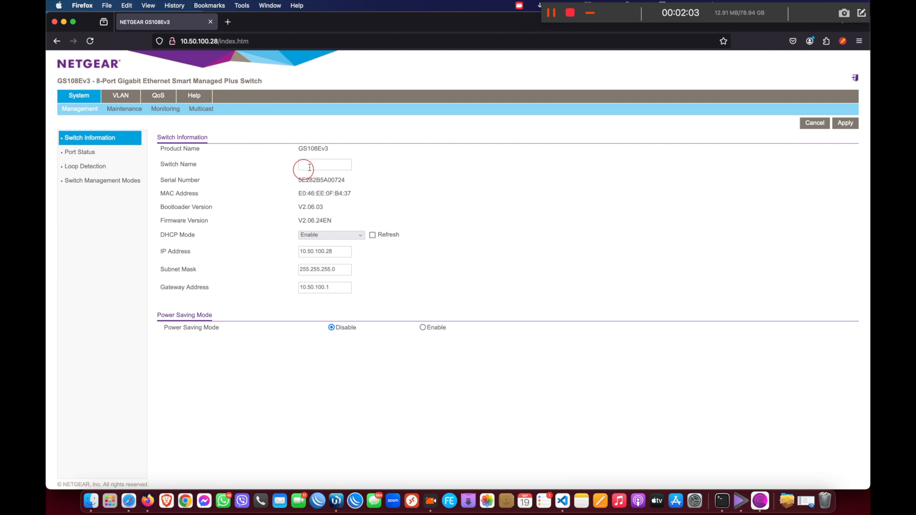
Step: Set the switch name to "Netgear Manage Switc" and apply the change
click(322, 164)
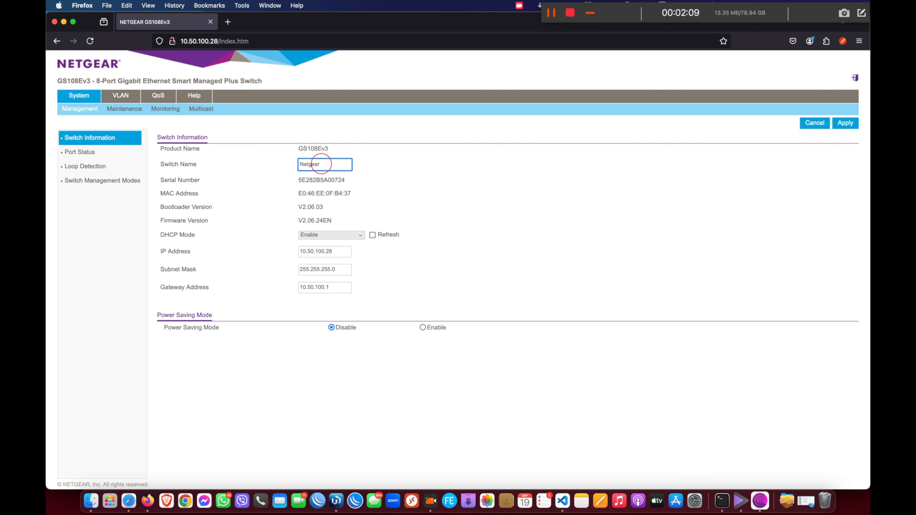
text(Manage)
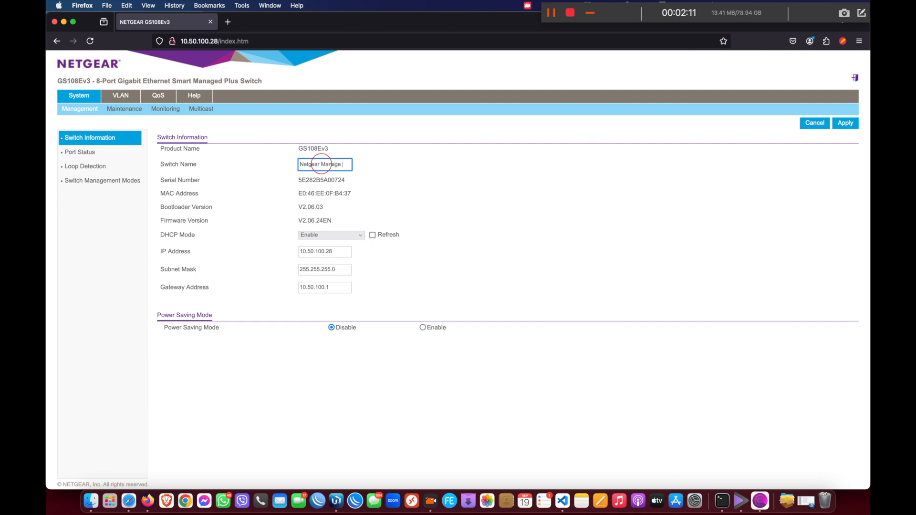
text( Switc)
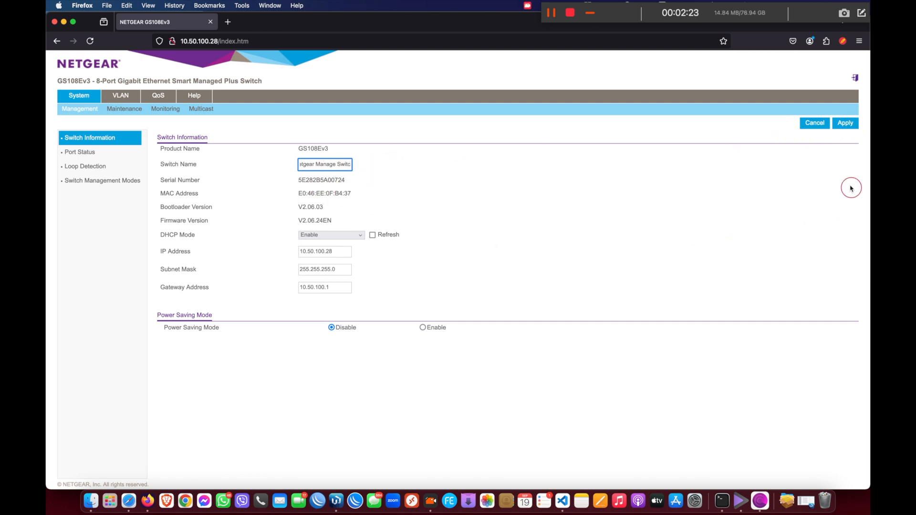
click(846, 124)
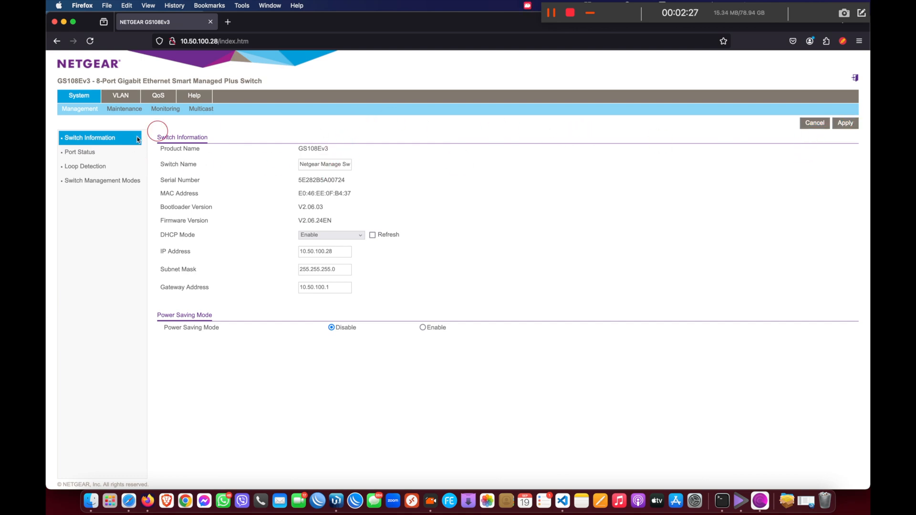
Step: Examine the switch's port status, port statistics, IGMP snooping settings, and its port-based and 802.1Q VLAN options
click(85, 154)
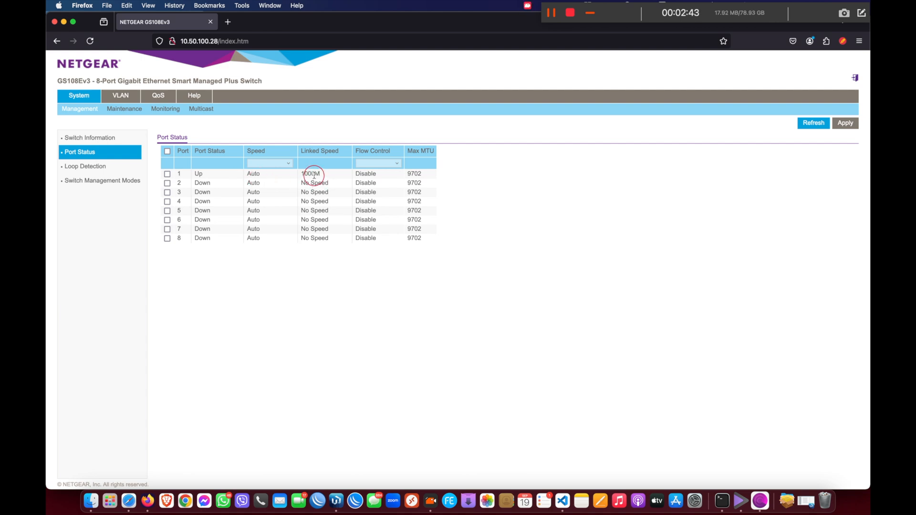
click(552, 13)
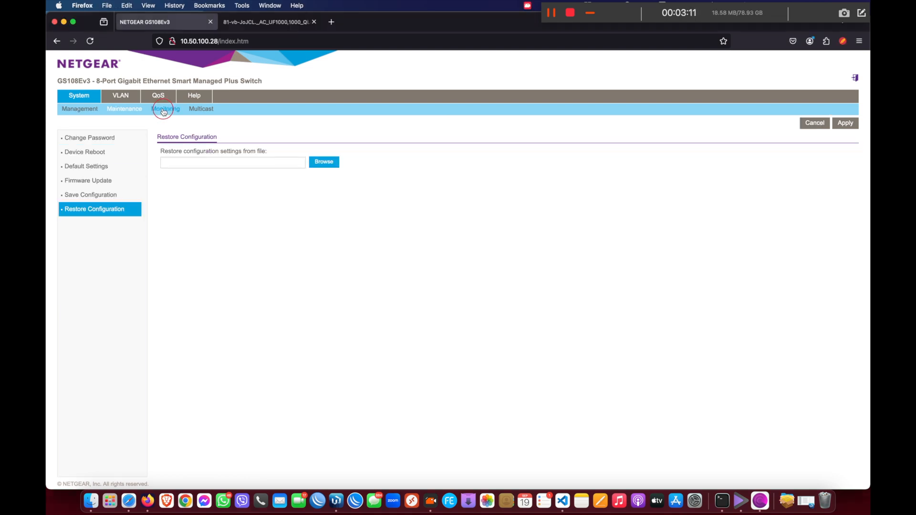
click(166, 109)
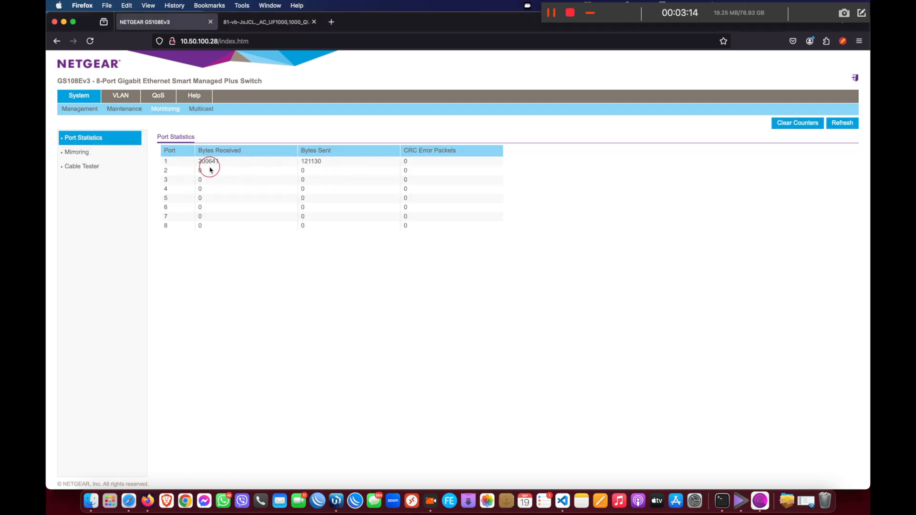
click(201, 109)
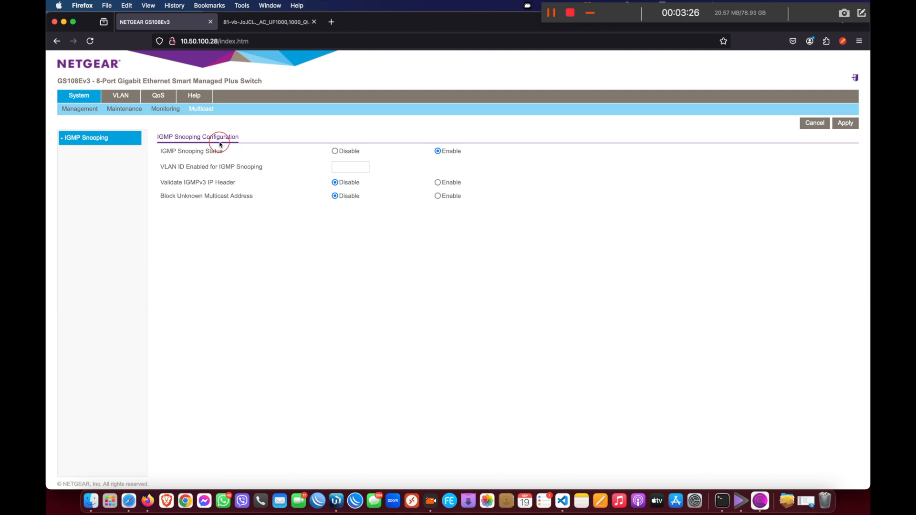
click(127, 96)
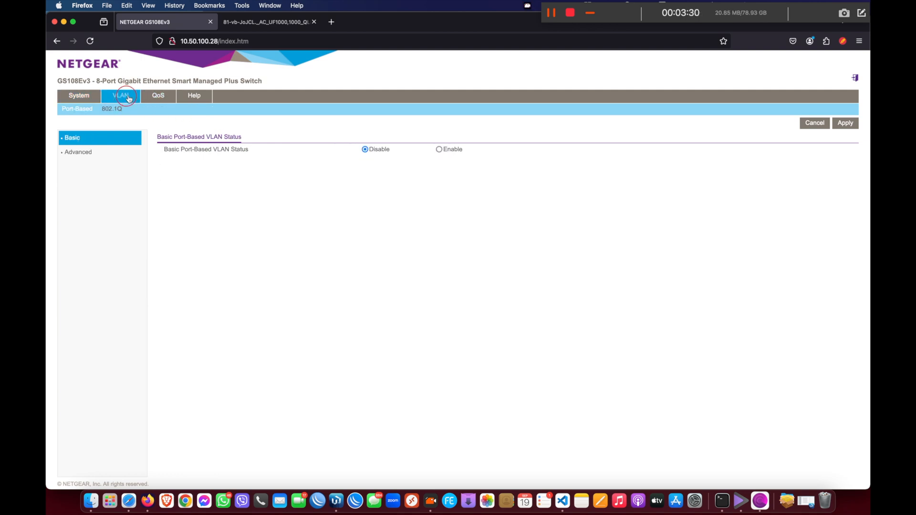
click(79, 154)
click(63, 138)
click(118, 110)
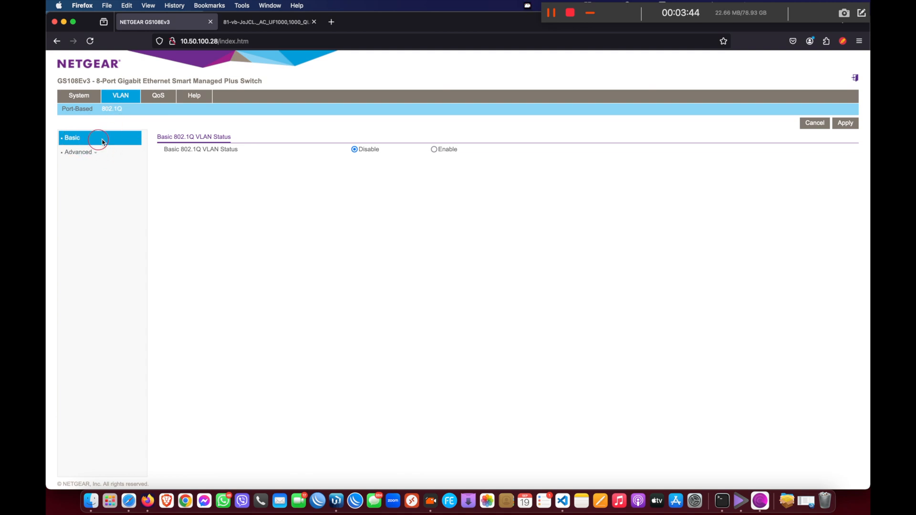
click(81, 153)
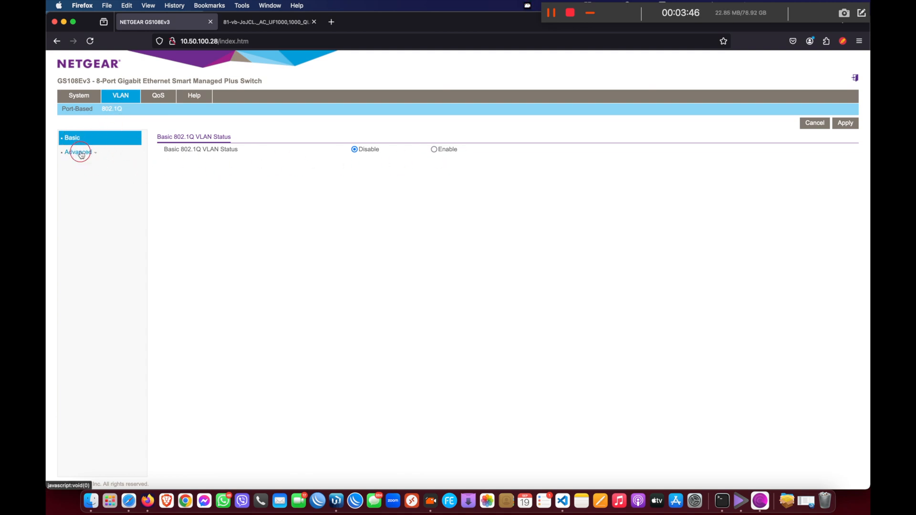
click(434, 150)
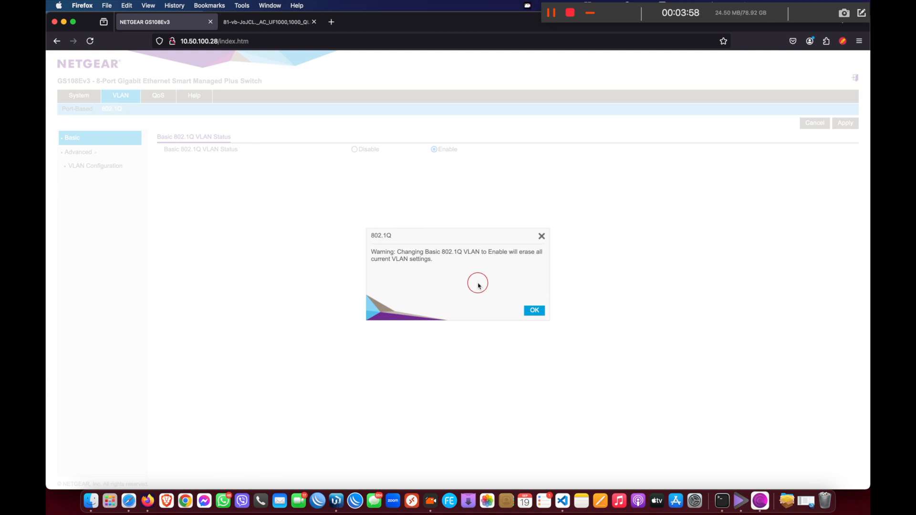
click(533, 309)
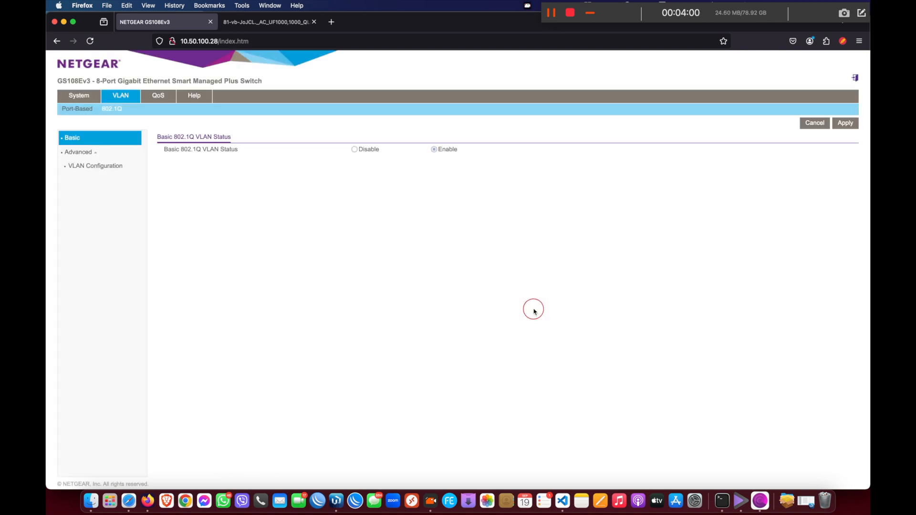
click(83, 153)
click(86, 166)
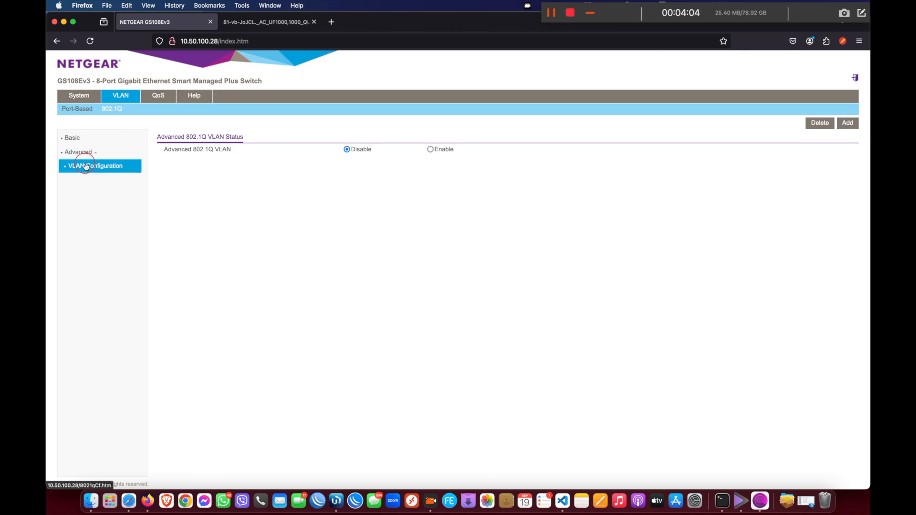
click(74, 147)
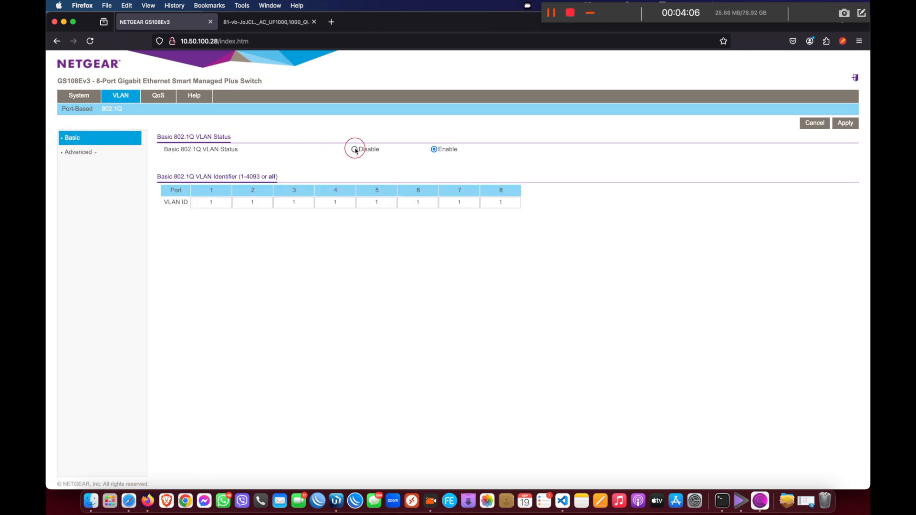
click(355, 149)
click(534, 310)
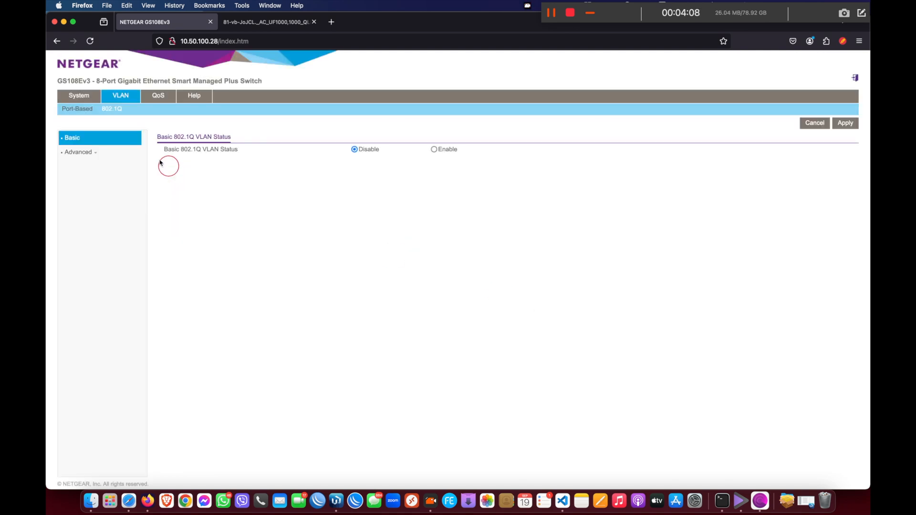
Step: Enable Advanced 802.1Q VLAN in the advanced VLAN configuration and accept the erasure of current VLAN settings
click(86, 154)
click(79, 155)
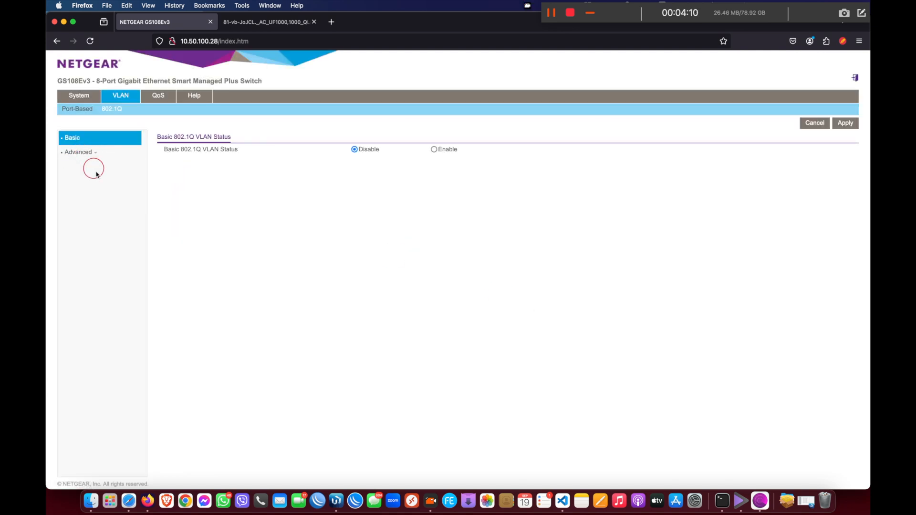
click(86, 151)
click(100, 167)
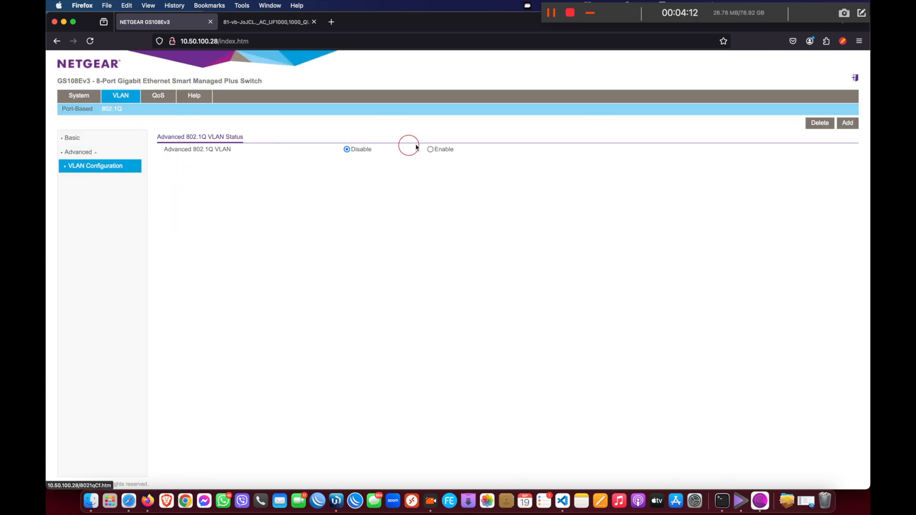
click(430, 150)
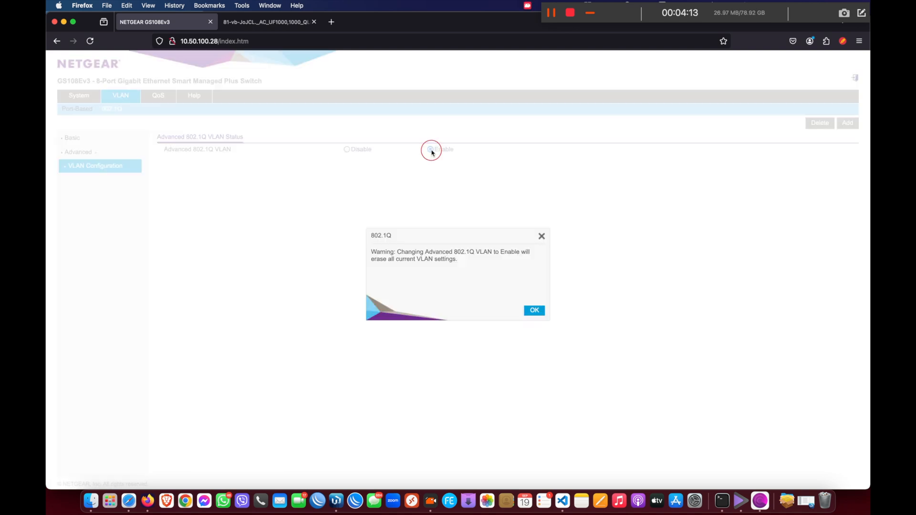
click(535, 312)
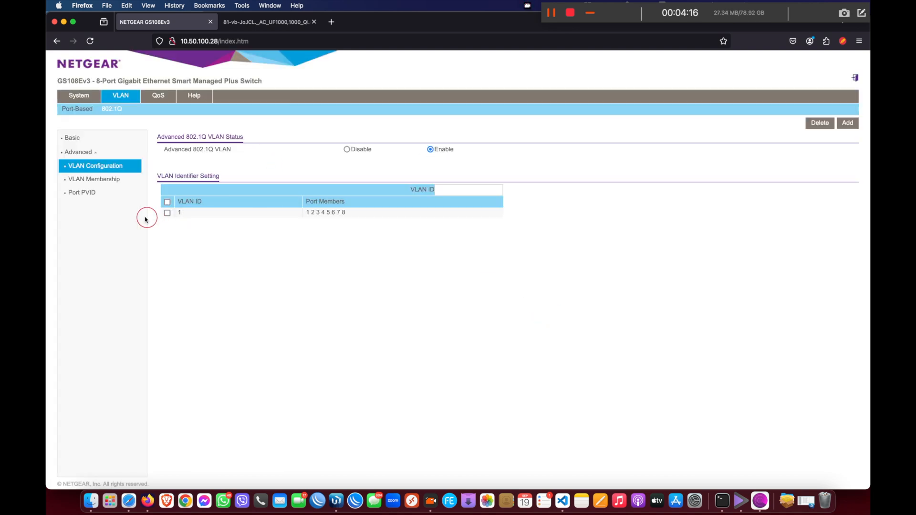
Step: Review the advanced VLAN configuration and compare the default VLAN's port members with the ports in the switch photo
click(111, 180)
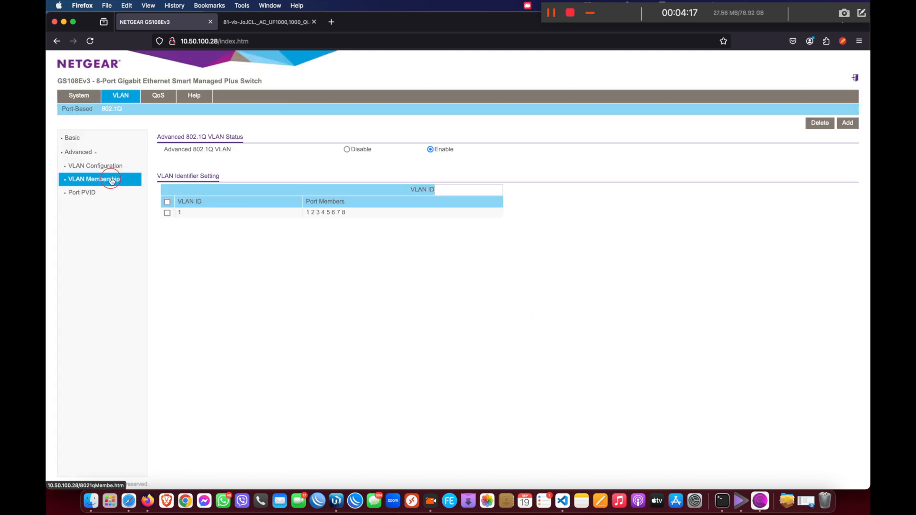
click(77, 137)
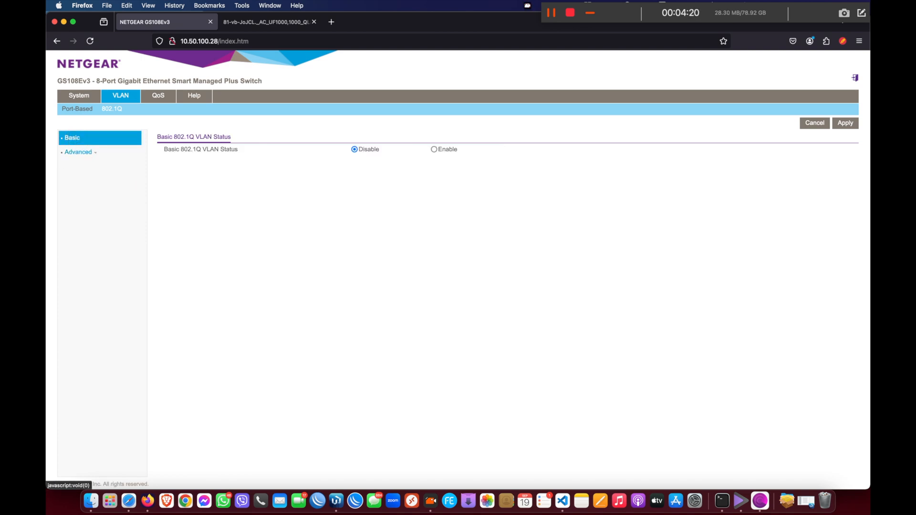
click(93, 171)
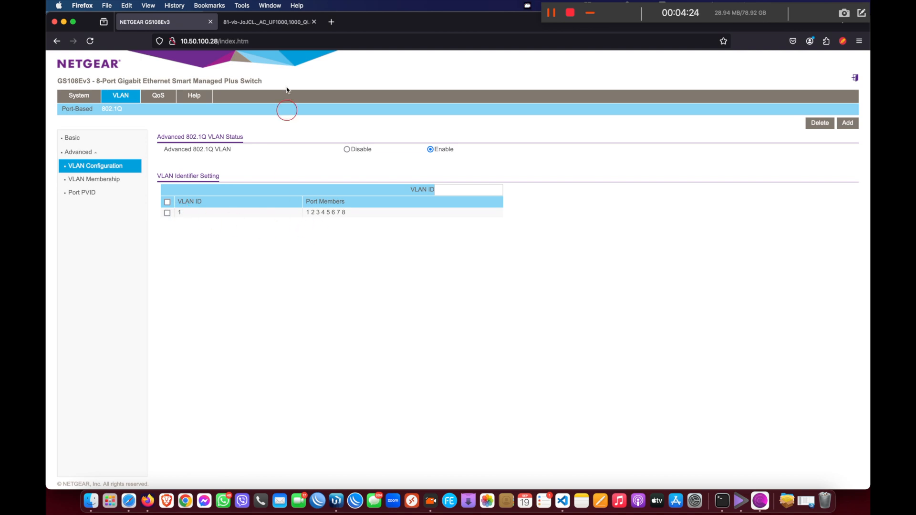
click(267, 22)
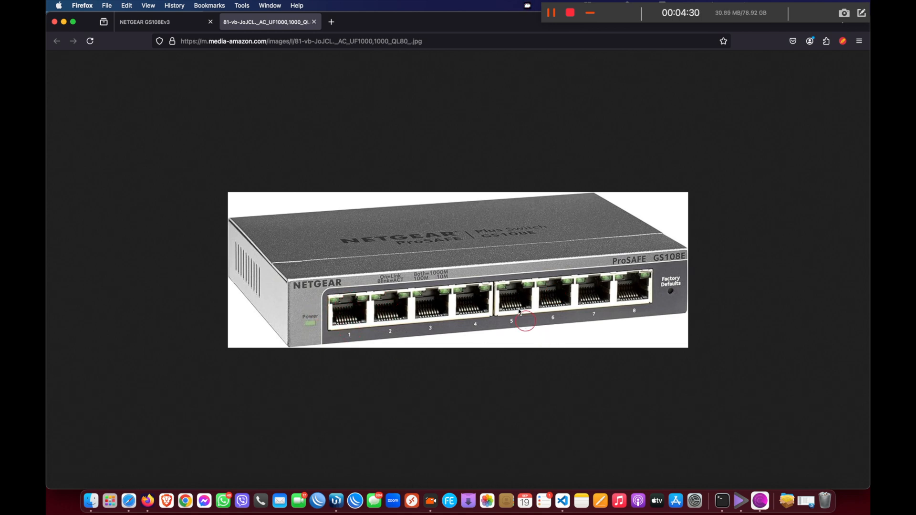
click(173, 24)
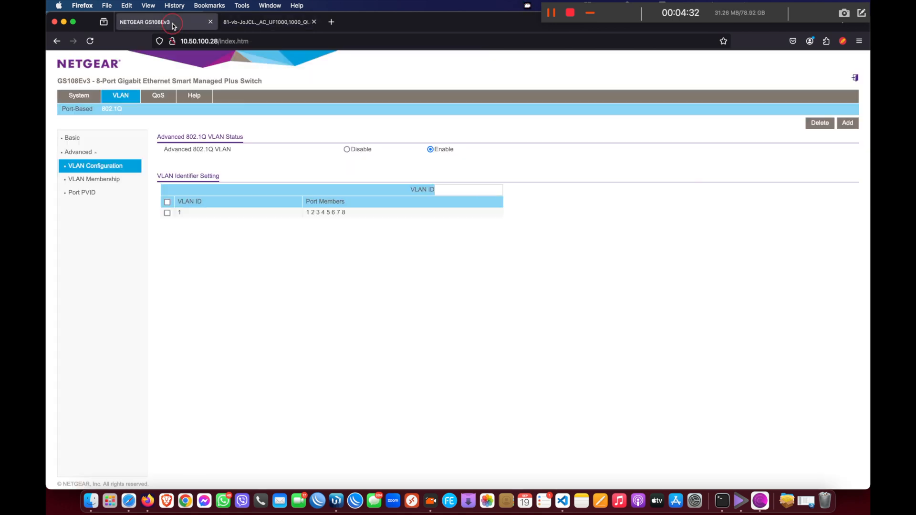
click(259, 24)
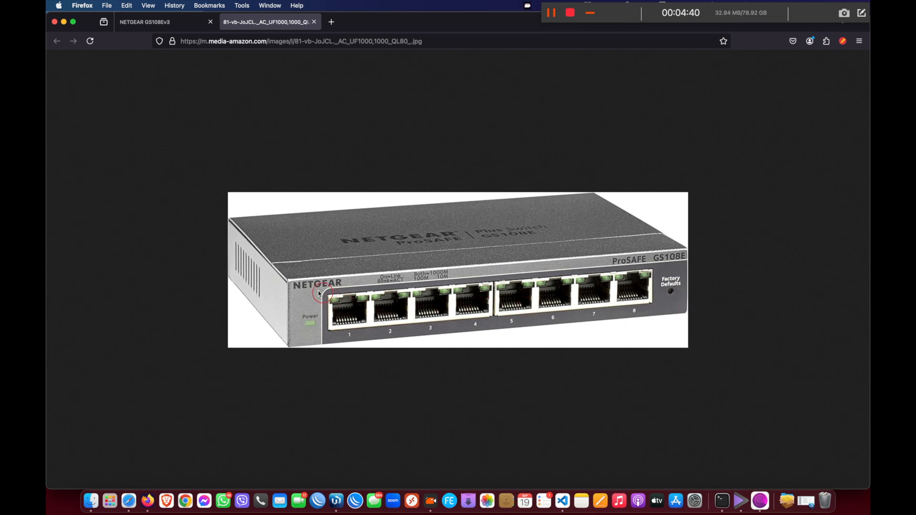
click(149, 27)
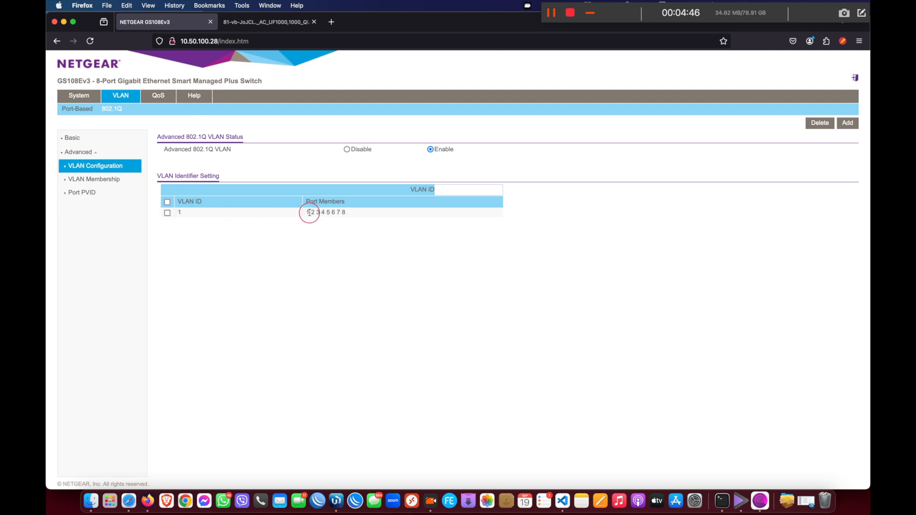
Step: Add three VLANs with the IDs 101, 102 and 103 to the advanced 802.1Q configuration
click(461, 190)
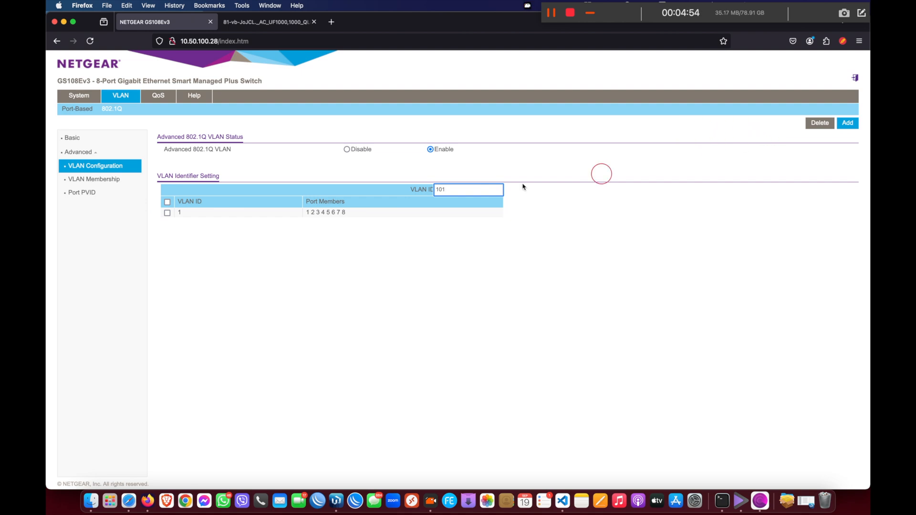
click(848, 123)
text(102)
click(847, 126)
click(453, 189)
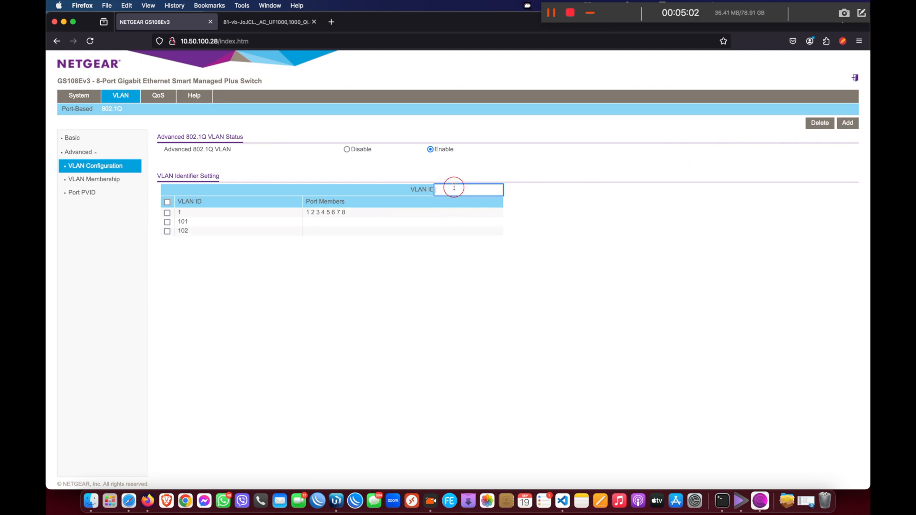
text(103)
click(848, 125)
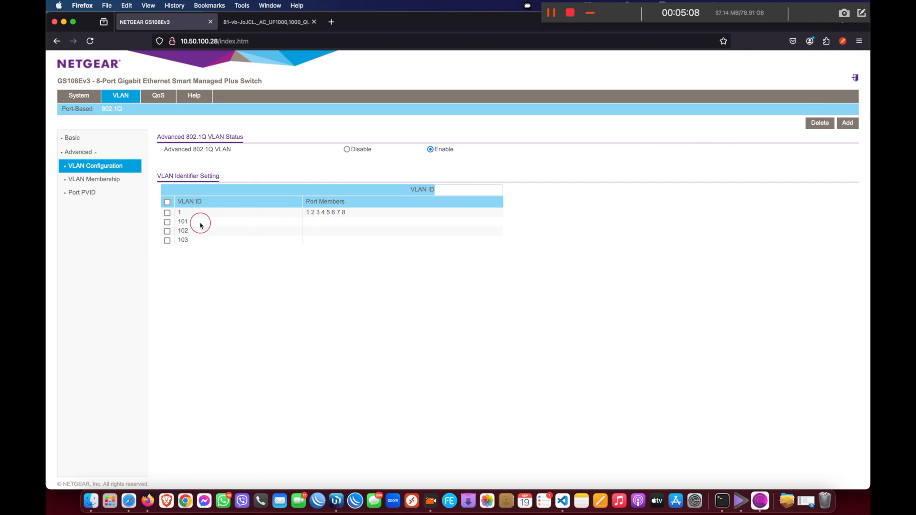
Step: Compare the VLAN list (1, 101, 102 and 103) with the numbered ports in the switch photo to plan port assignments
click(269, 22)
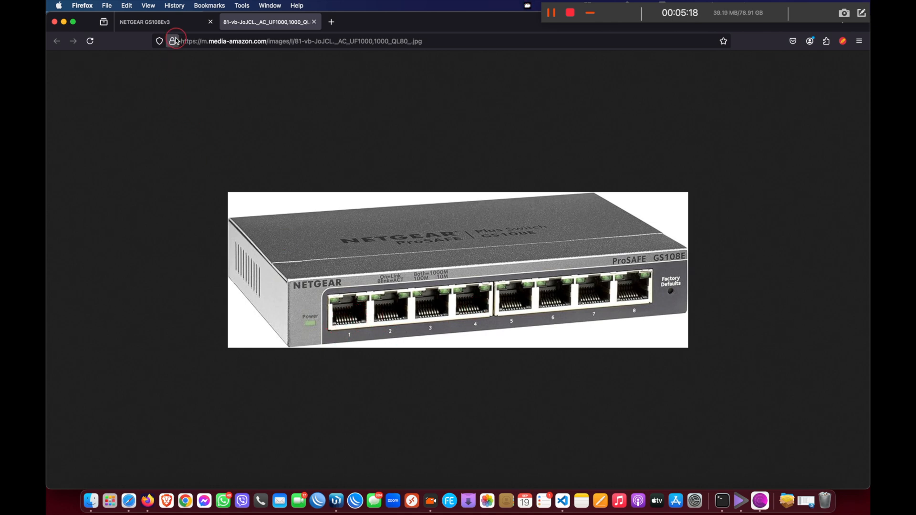
click(177, 22)
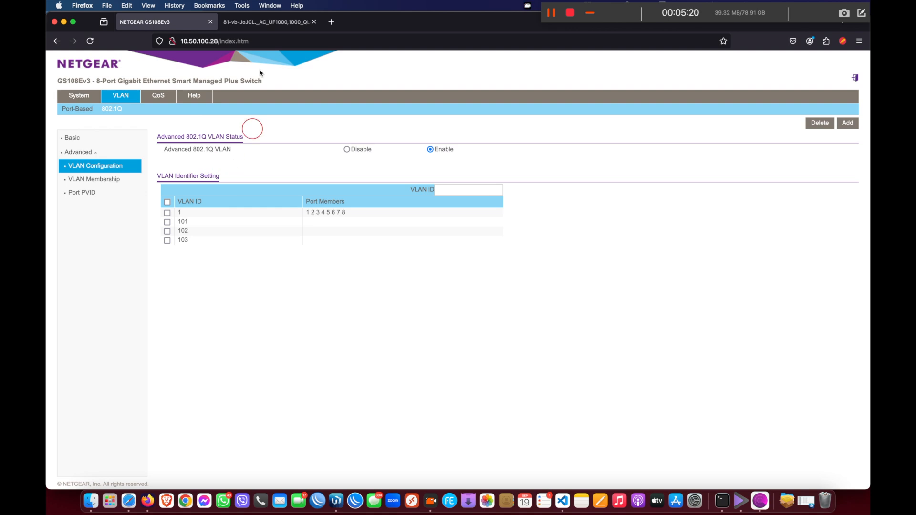
click(267, 22)
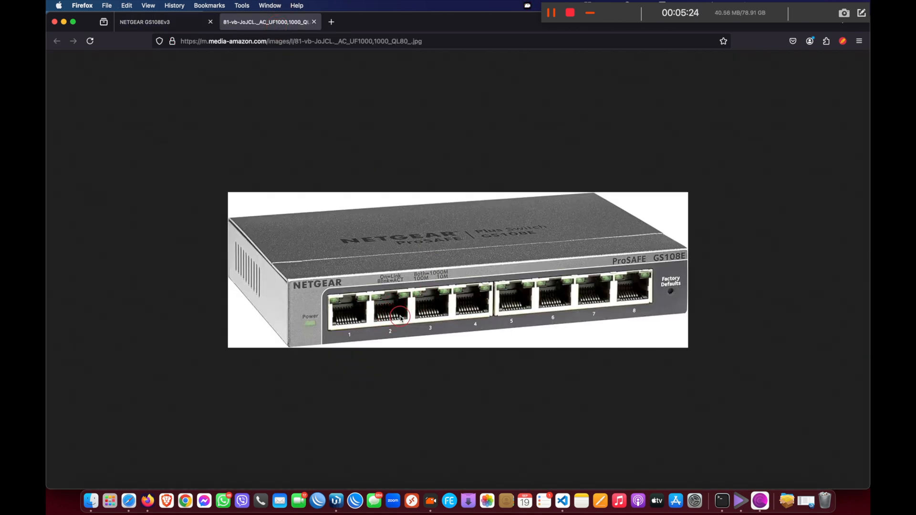
click(205, 22)
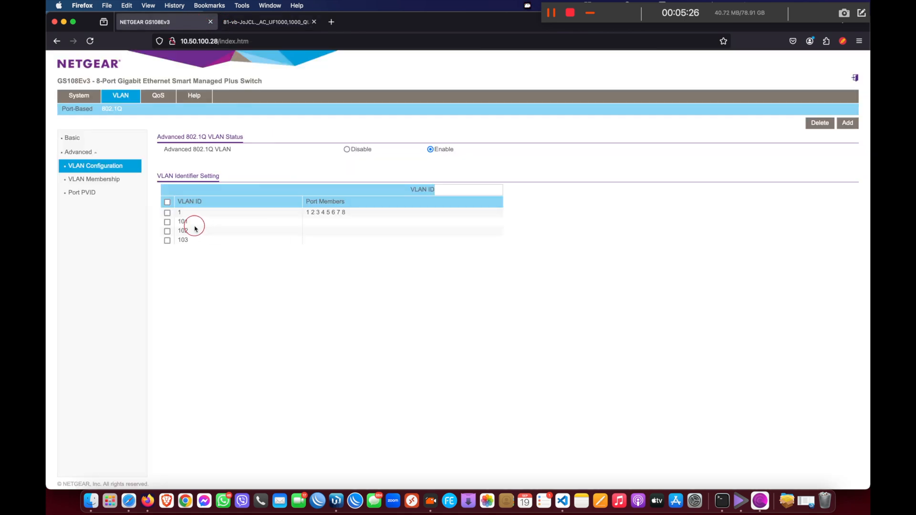
click(276, 22)
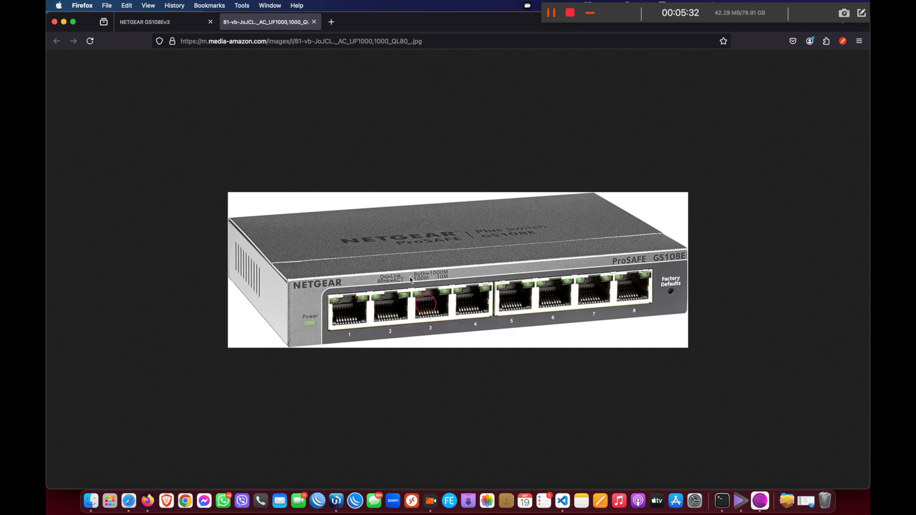
click(196, 22)
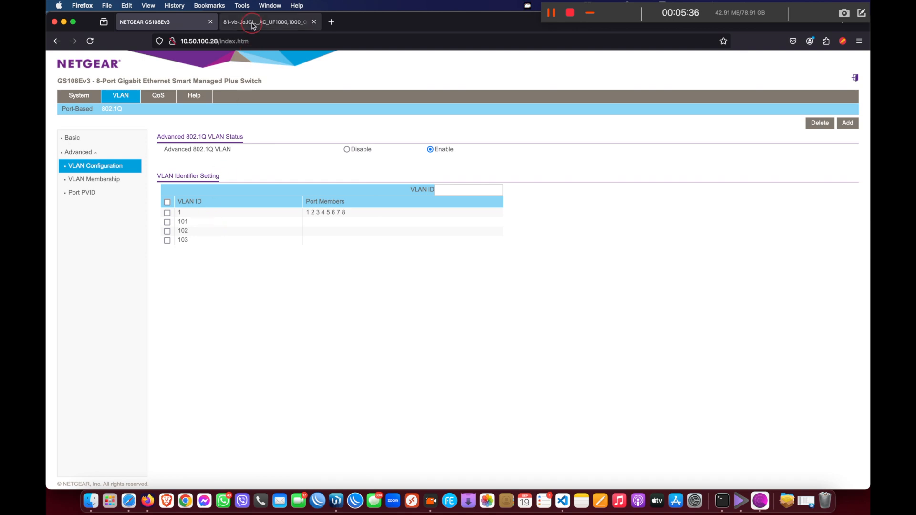
click(267, 22)
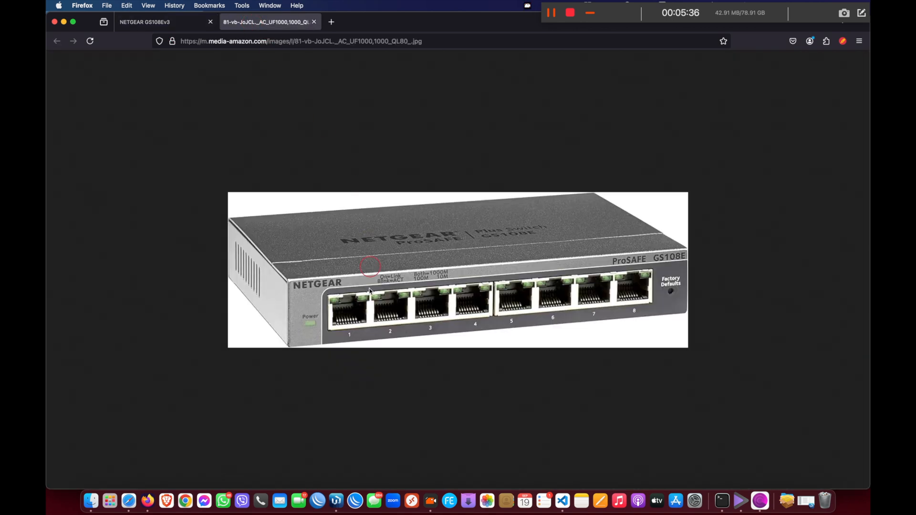
click(174, 24)
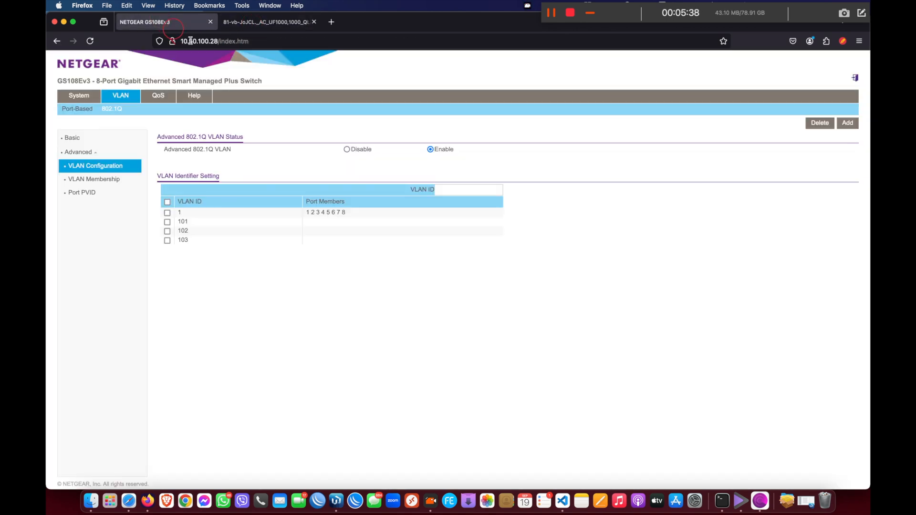
Step: Try to remove ports 2 and 3 from the membership of VLAN 1 and apply the change
click(94, 181)
click(393, 157)
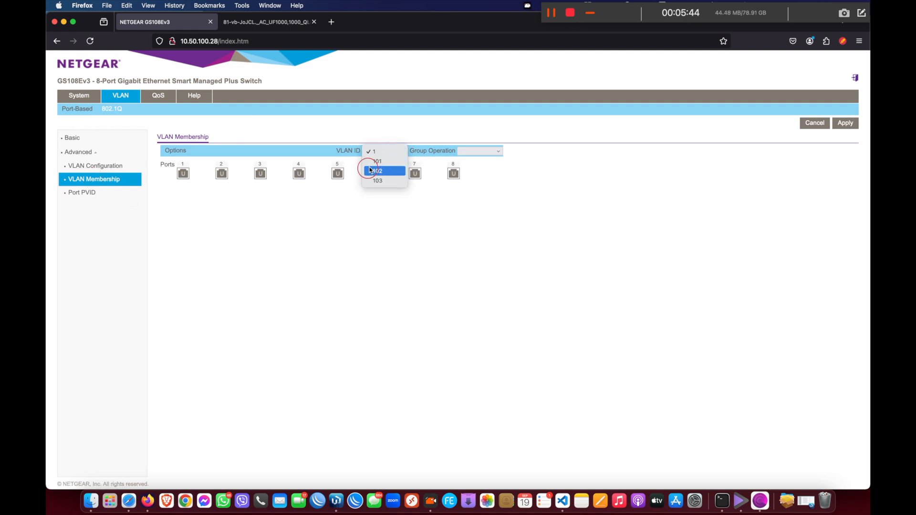
click(355, 212)
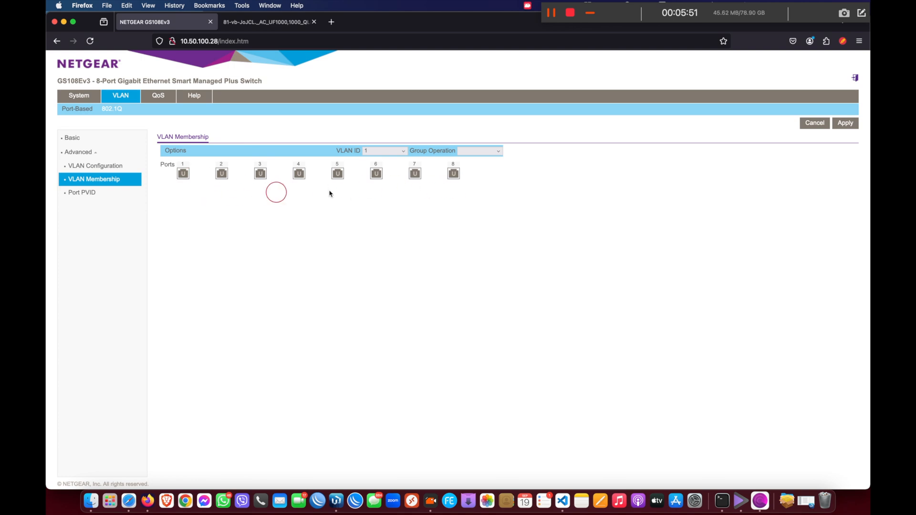
click(222, 173)
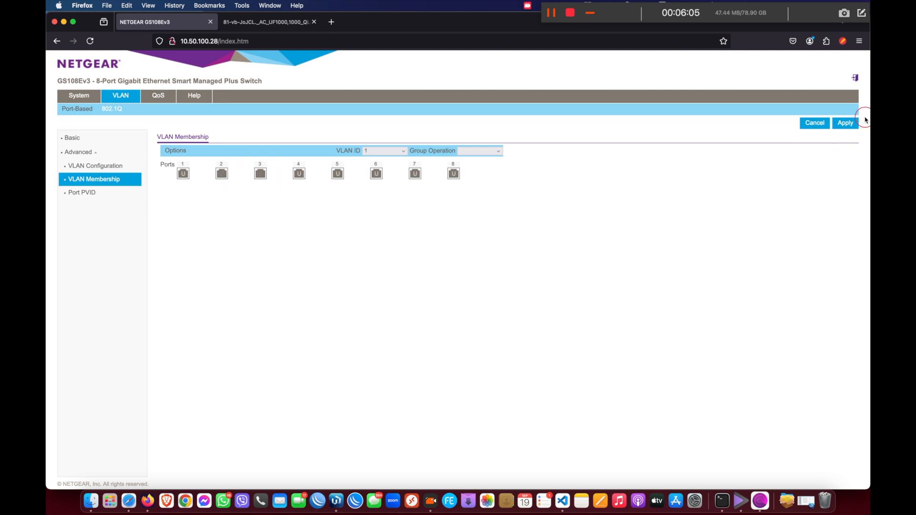
click(851, 125)
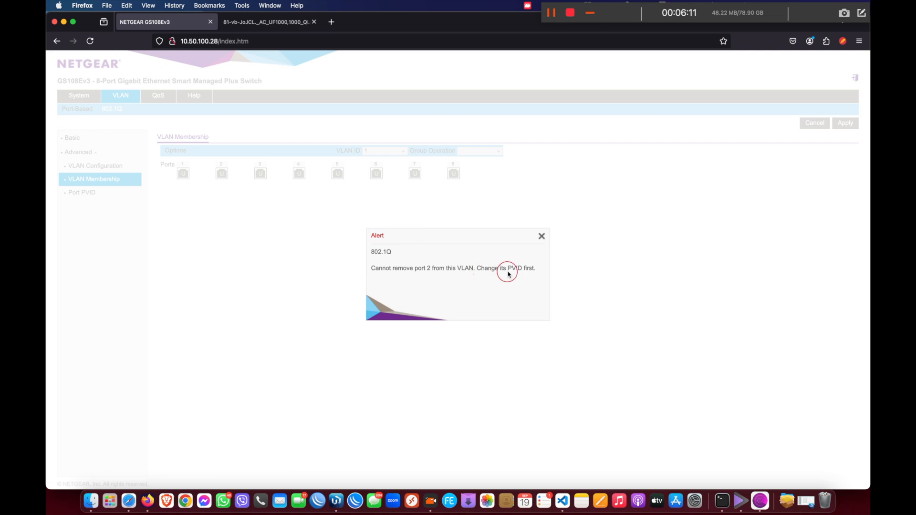
click(541, 236)
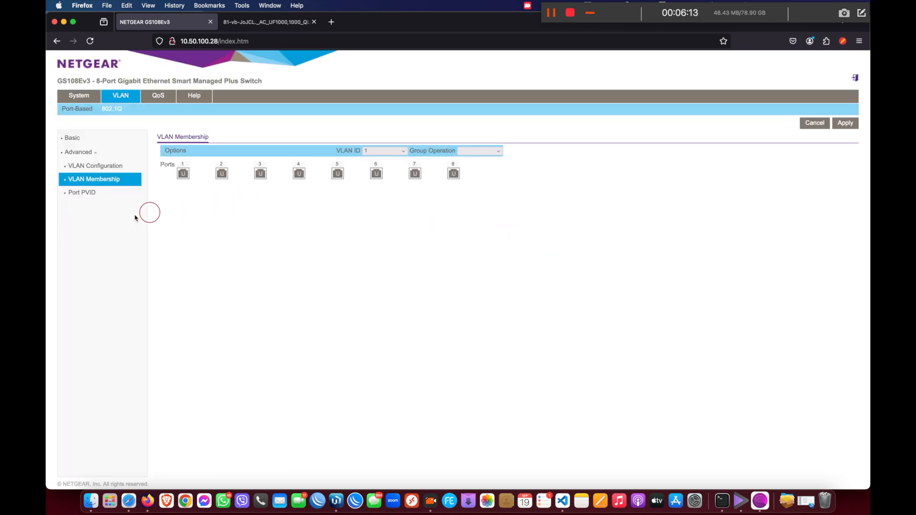
Step: Check the port PVID table, add ports 2 and 3 to the membership of VLAN 101, and apply it
click(88, 193)
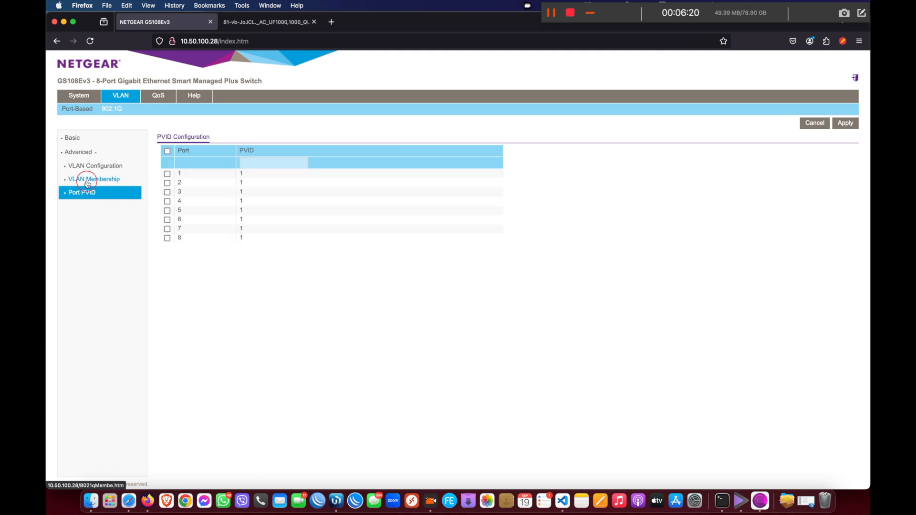
click(83, 179)
click(400, 158)
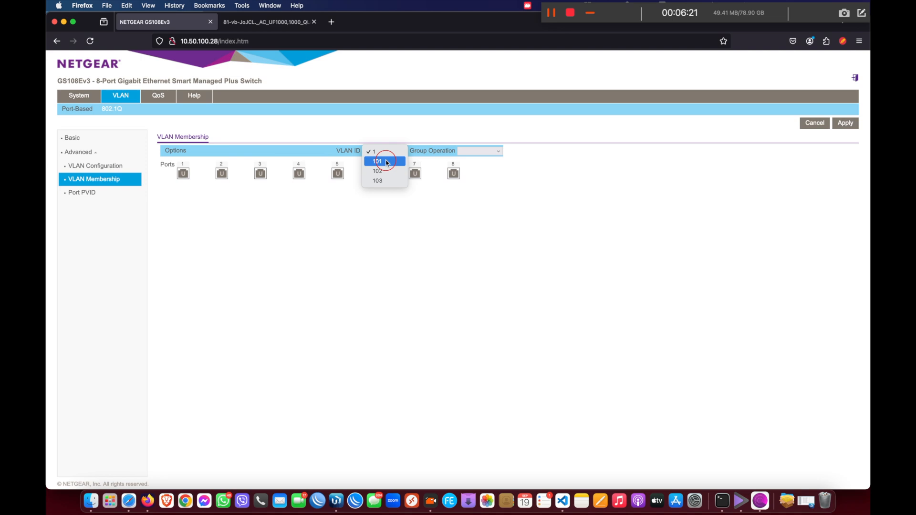
click(379, 162)
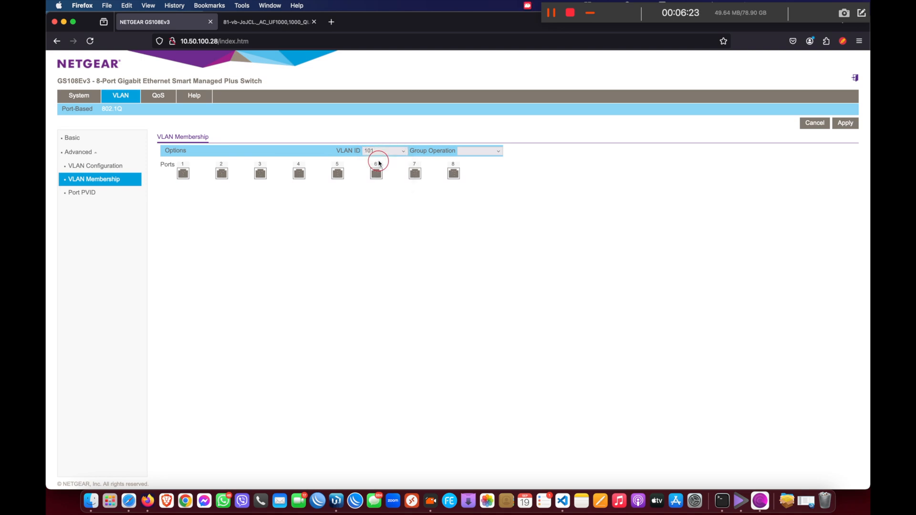
click(222, 173)
click(260, 173)
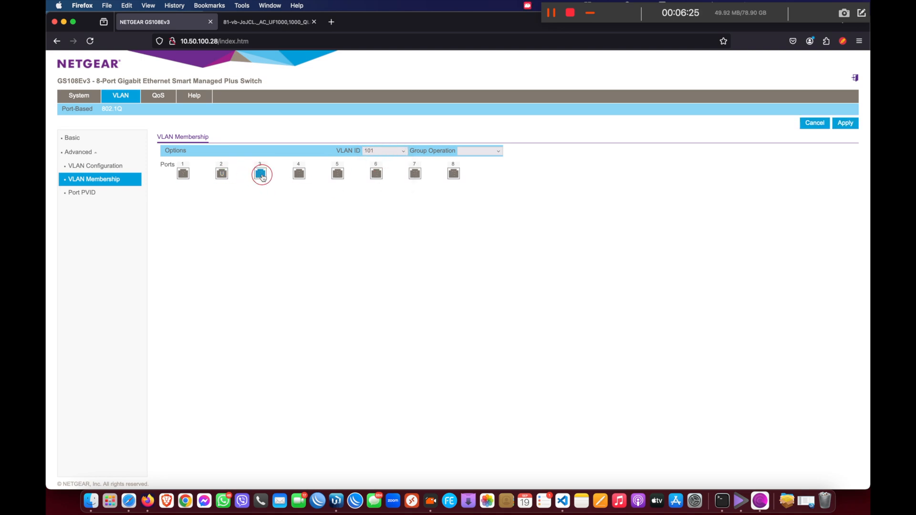
click(852, 127)
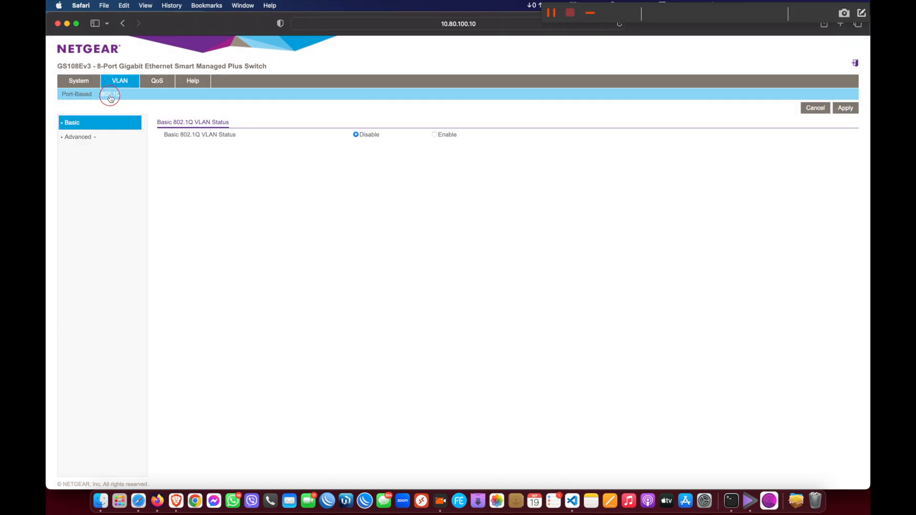
Step: In Safari, on the switch at 10.80.100.10, review the advanced 802.1Q port membership of VLANs 101 and 1
click(82, 139)
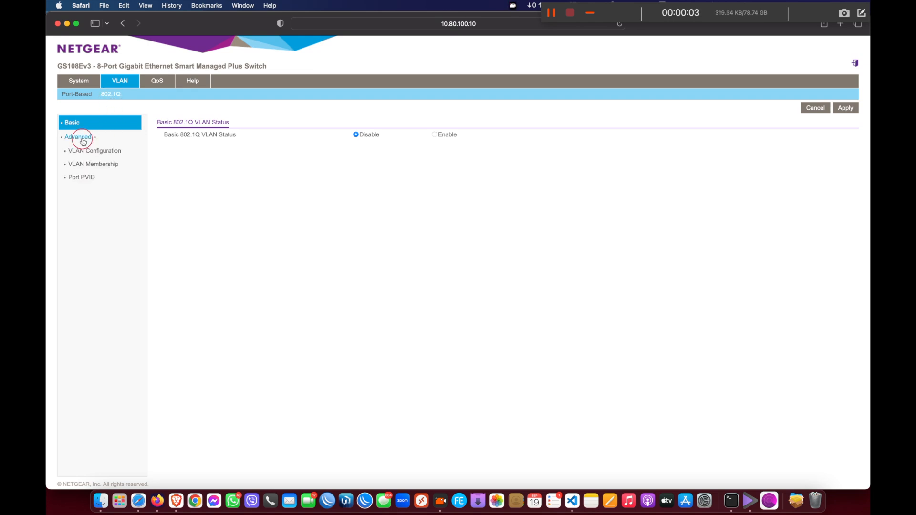
click(82, 165)
click(386, 136)
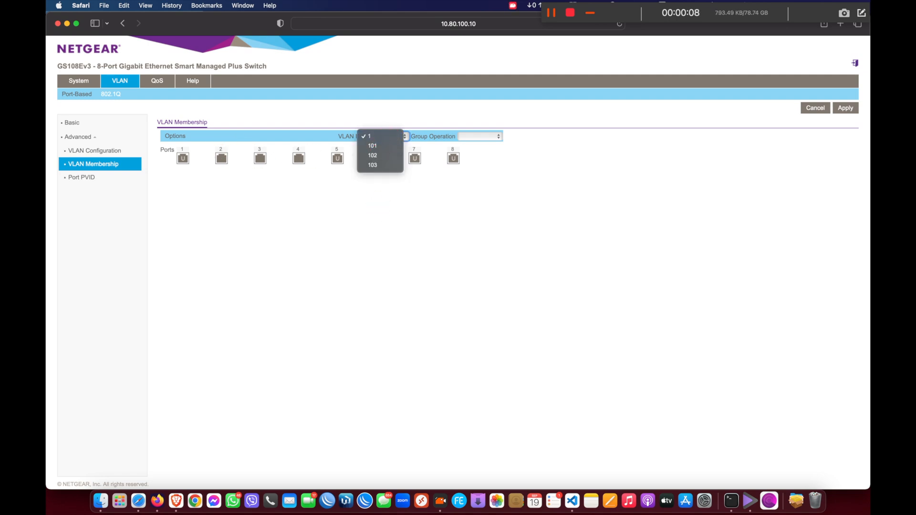
click(377, 147)
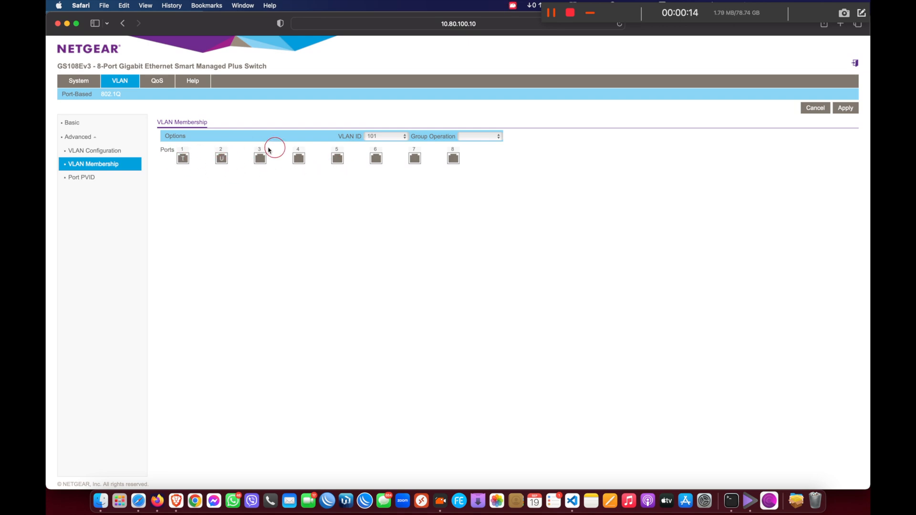
click(183, 158)
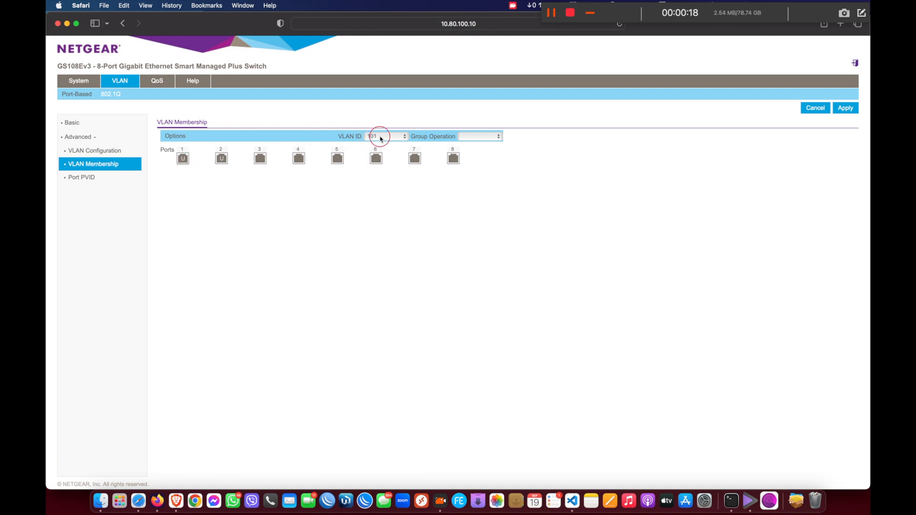
click(381, 138)
click(374, 126)
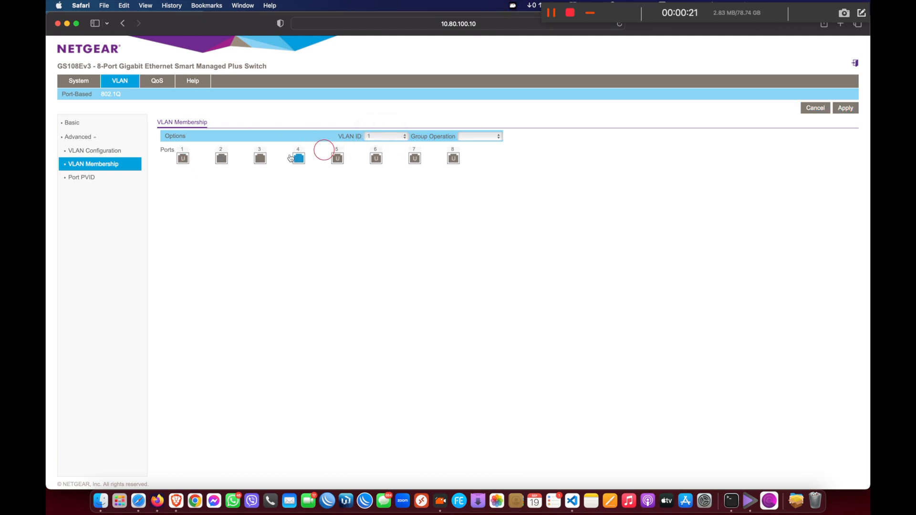
Step: Set port 1 as a tagged member of VLAN 101 and apply the membership
click(380, 137)
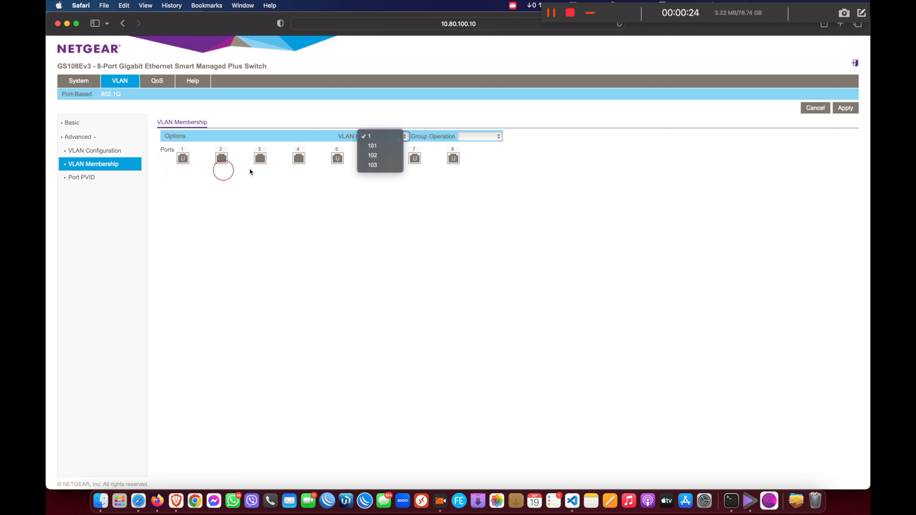
click(385, 145)
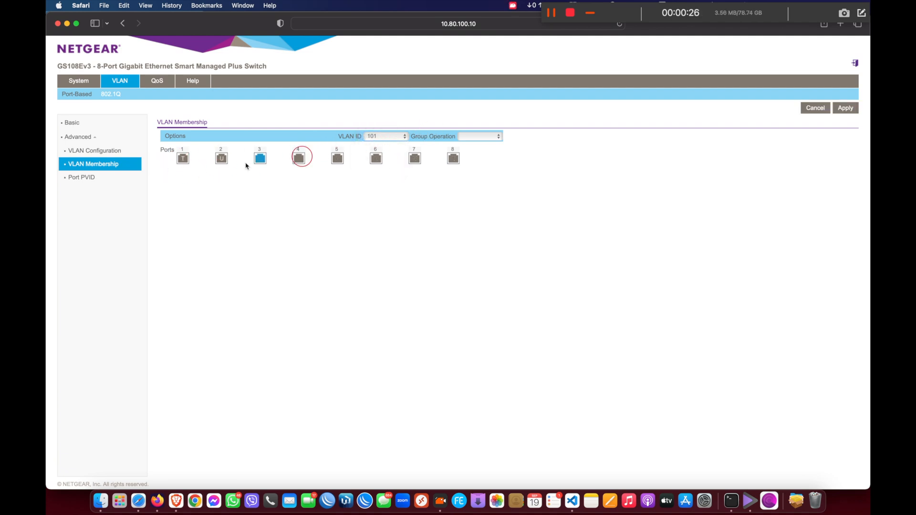
click(183, 159)
click(846, 108)
Step: Set port 1 as a tagged member of VLAN 102, with ports 3 and 4 untagged, and apply the membership
click(371, 136)
click(377, 147)
click(182, 158)
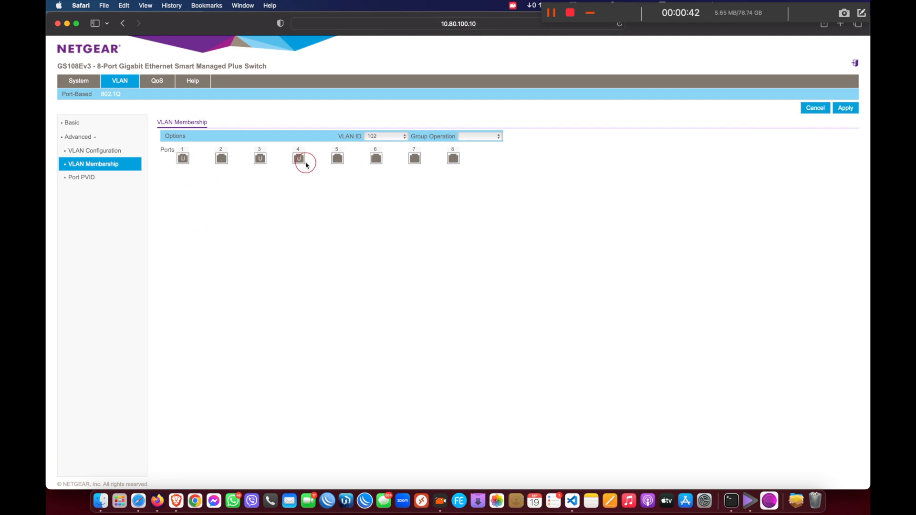
click(186, 163)
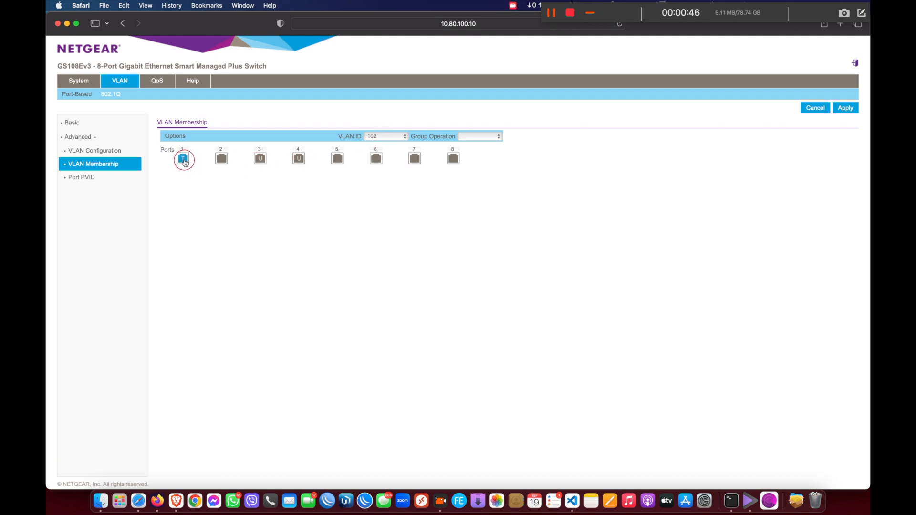
click(845, 107)
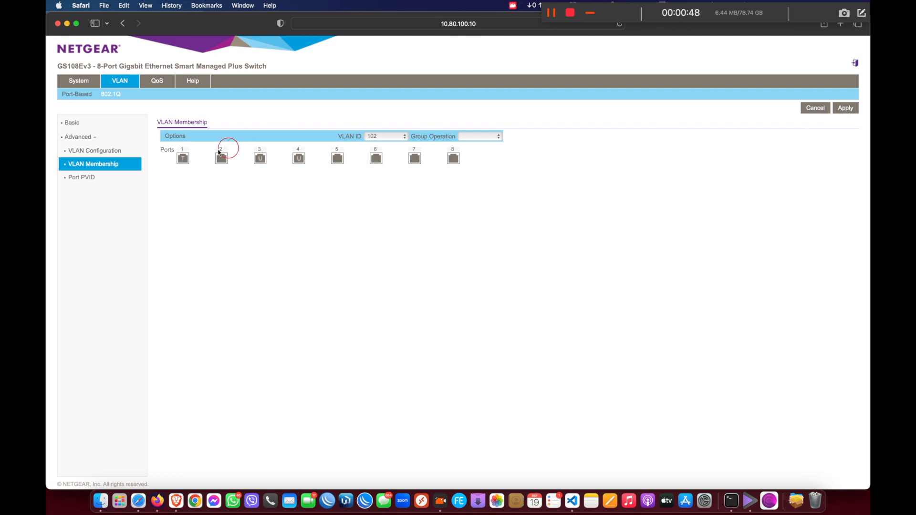
Step: Review the port PVIDs and each VLAN's port members, and locate the corresponding ports in the switch photo
click(81, 177)
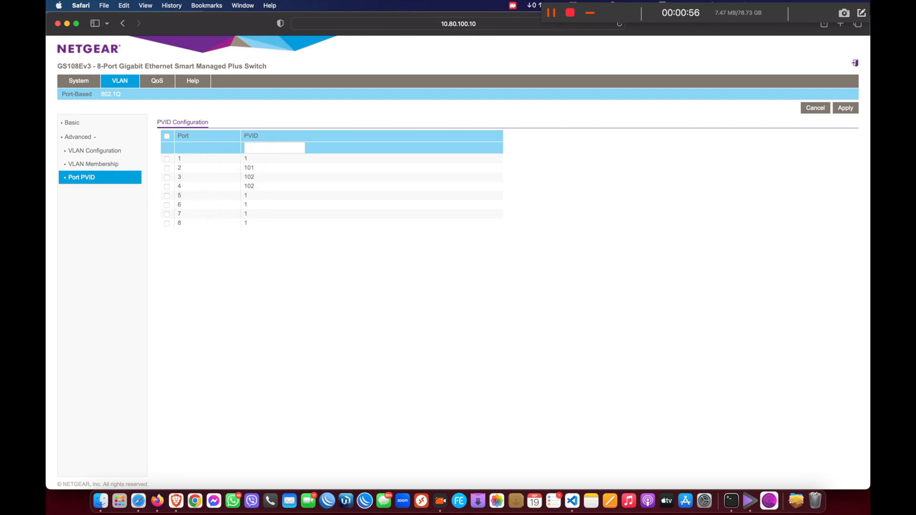
click(94, 152)
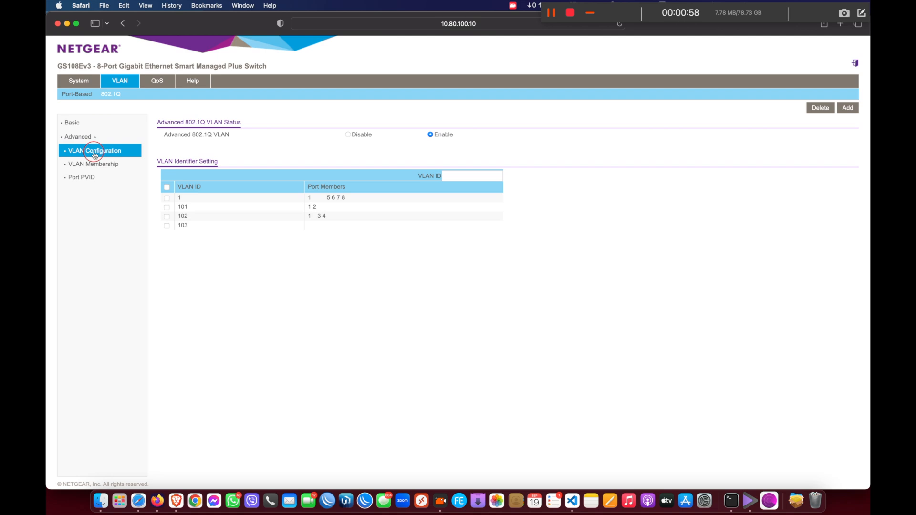
click(103, 167)
click(95, 150)
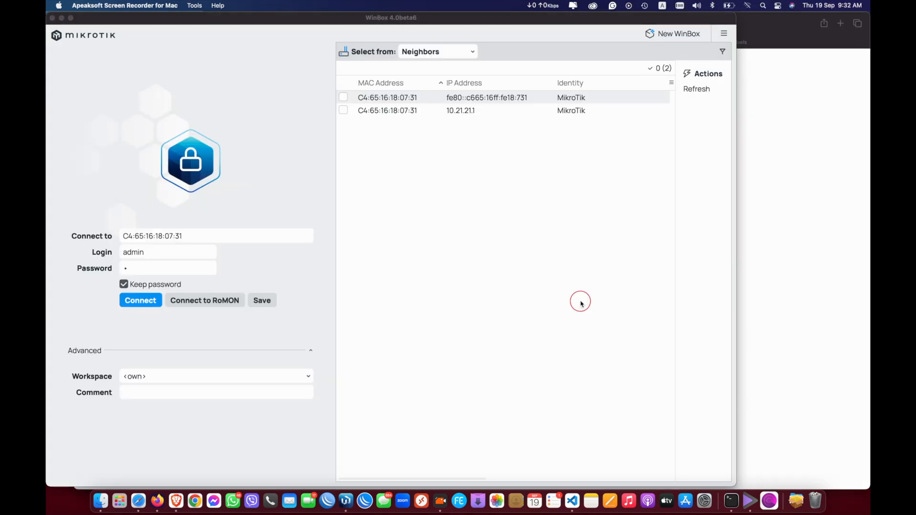
click(807, 183)
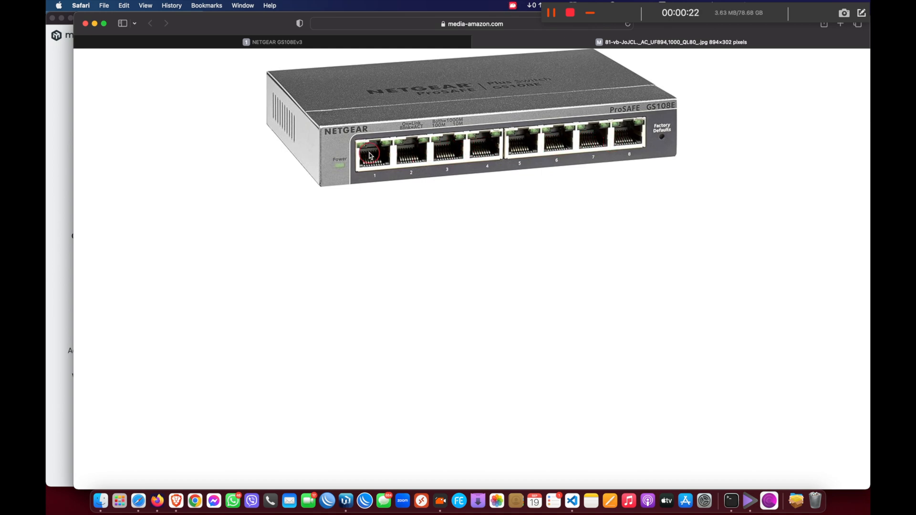
Step: In WinBox, select the MikroTik neighbor with the IP address 10.21.21.1 and connect with the saved admin login
click(56, 127)
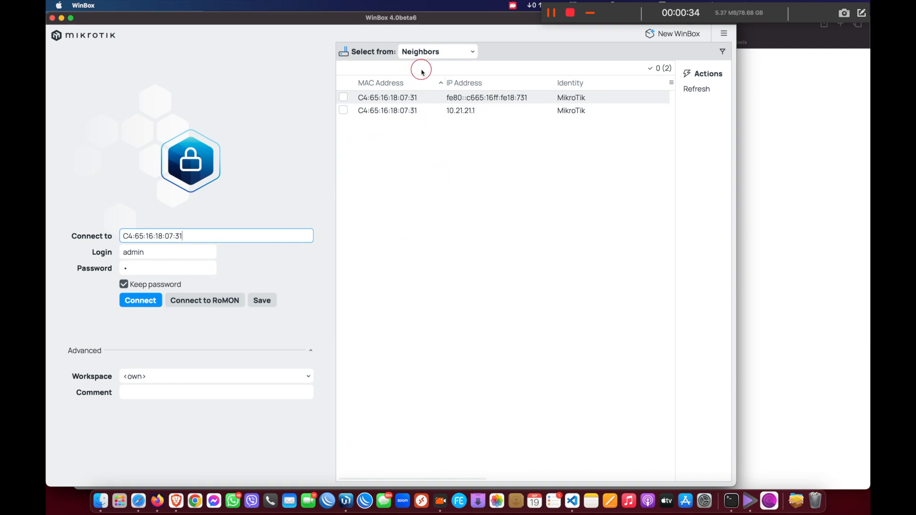
click(404, 114)
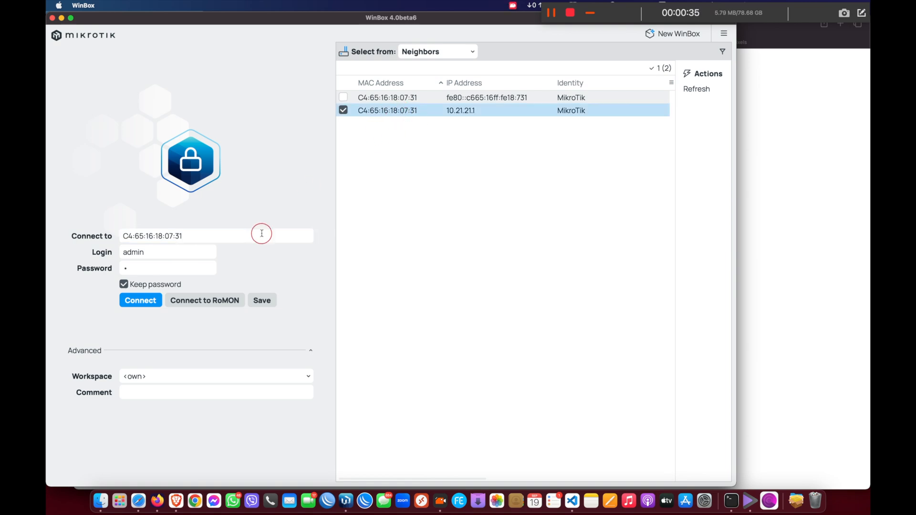
click(140, 300)
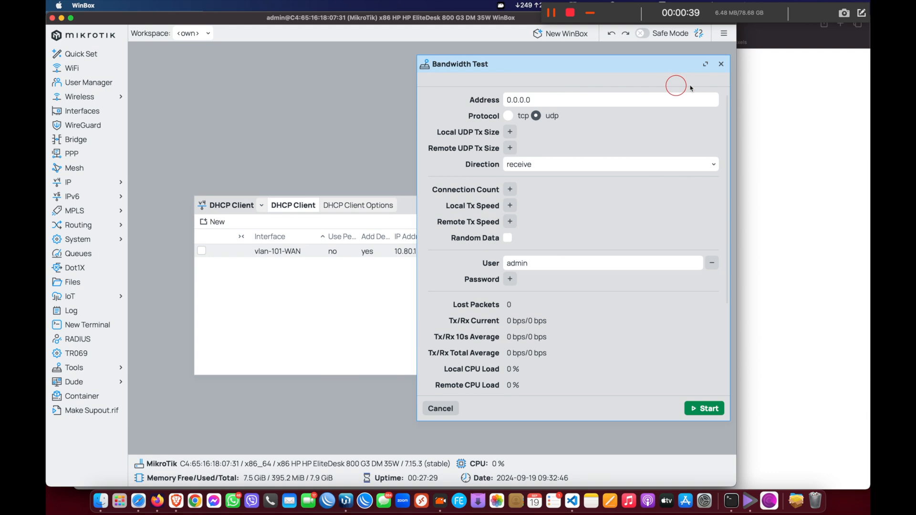
Step: Close the Bandwidth Test and DHCP Client windows, and compare ether1 in the interface list with the ports in the switch photo
click(721, 64)
click(672, 205)
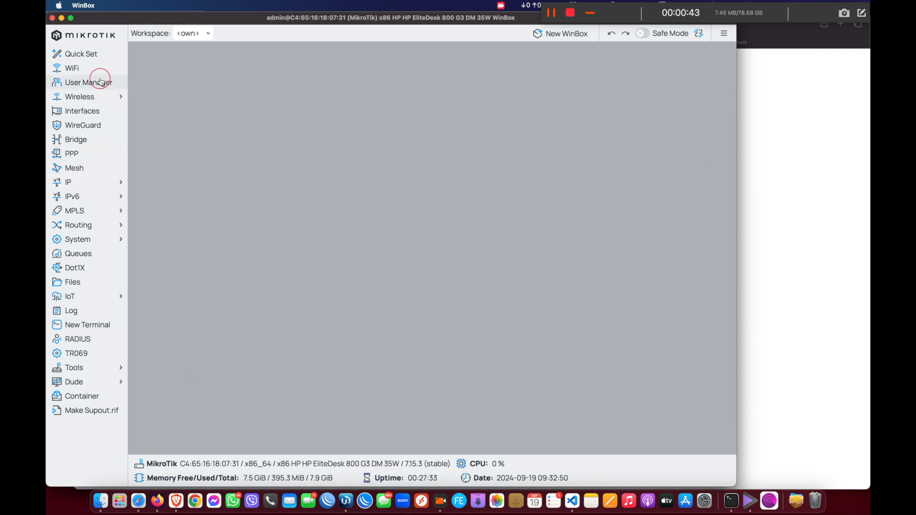
click(82, 111)
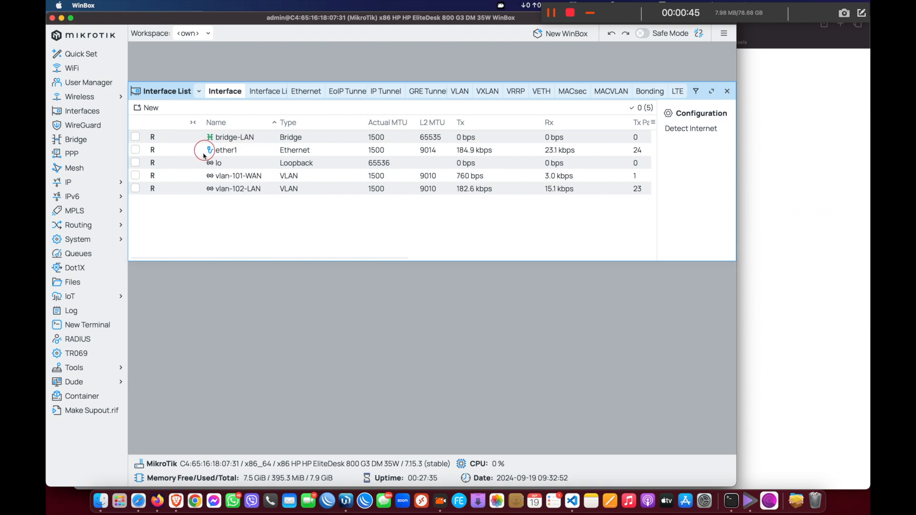
click(247, 152)
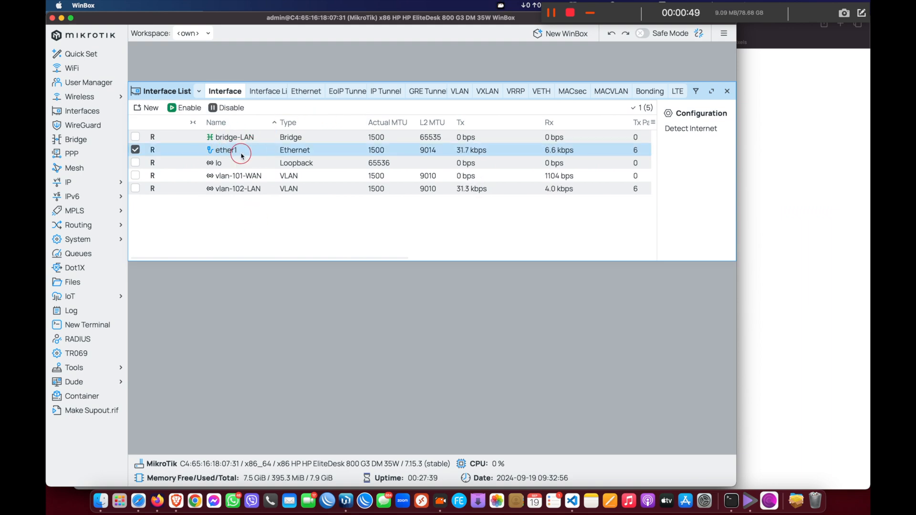
click(804, 165)
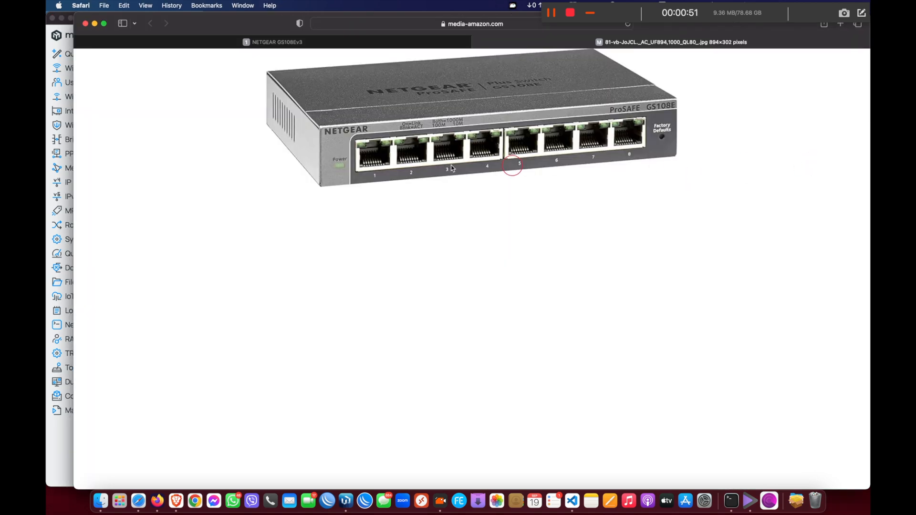
click(58, 441)
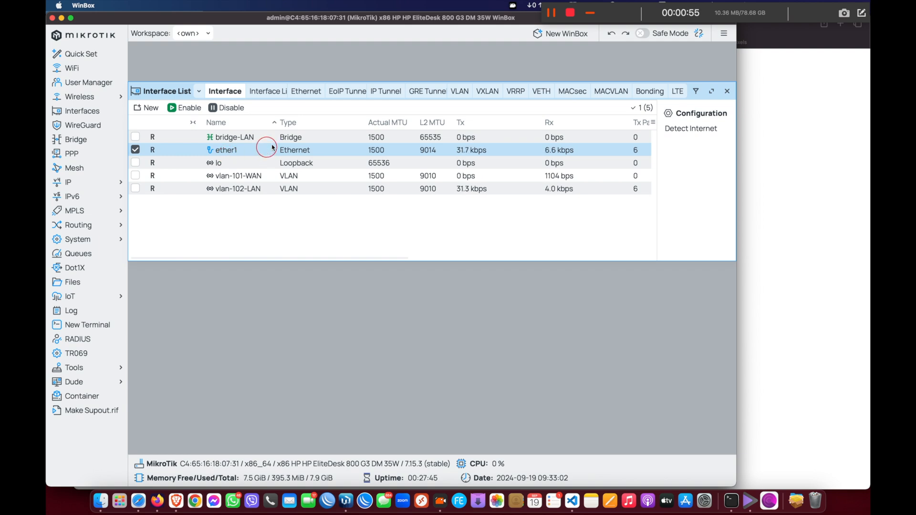
Step: Check the VLAN ID and parent interface of vlan-101-WAN and vlan-102-LAN, leaving their settings as they are
click(459, 91)
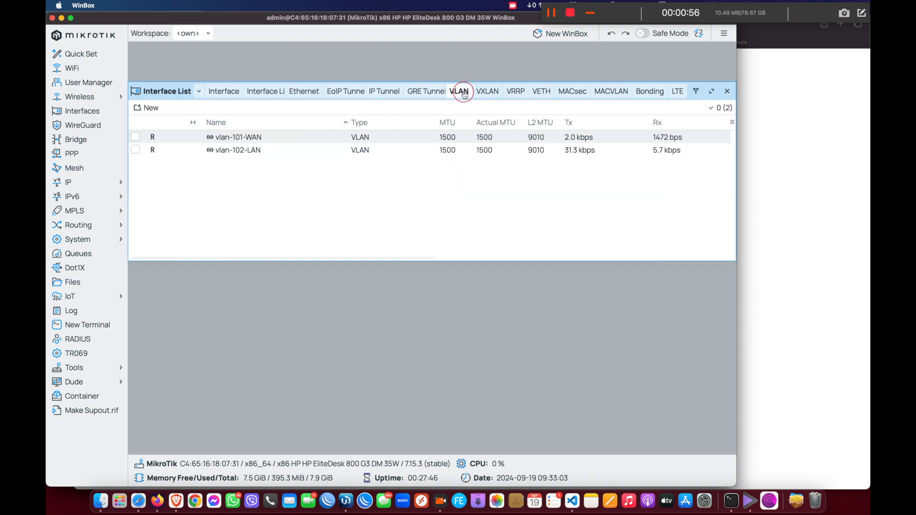
click(285, 138)
click(272, 152)
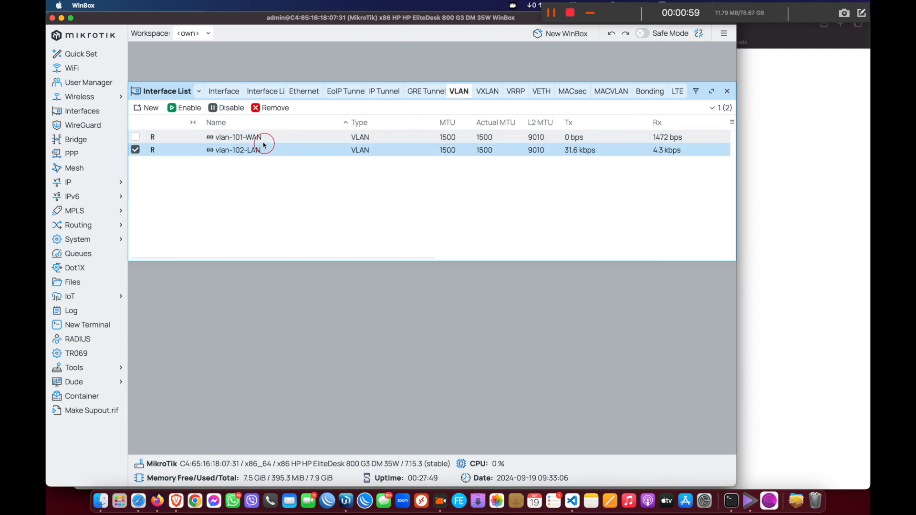
double_click(271, 137)
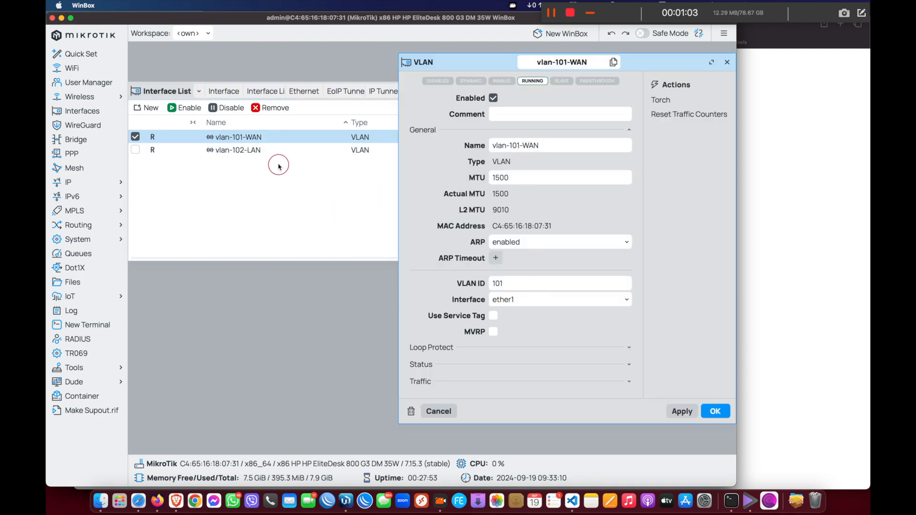
double_click(286, 150)
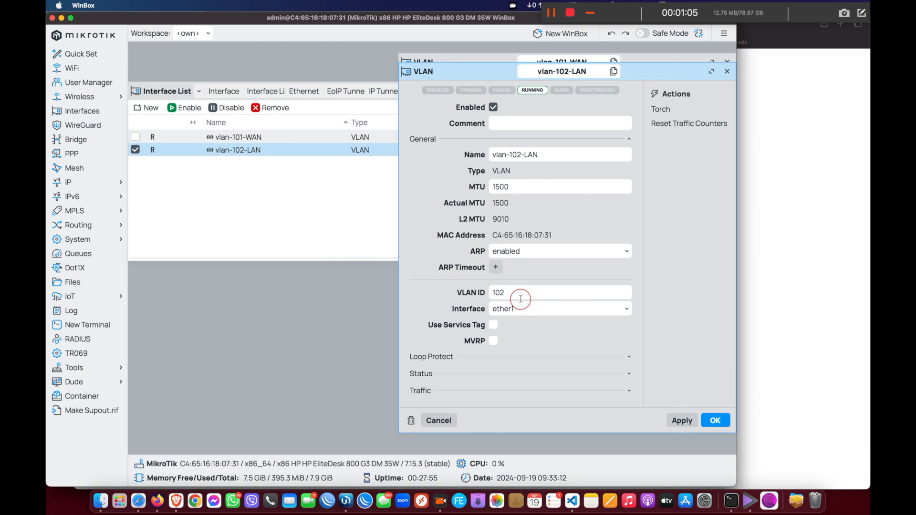
click(439, 420)
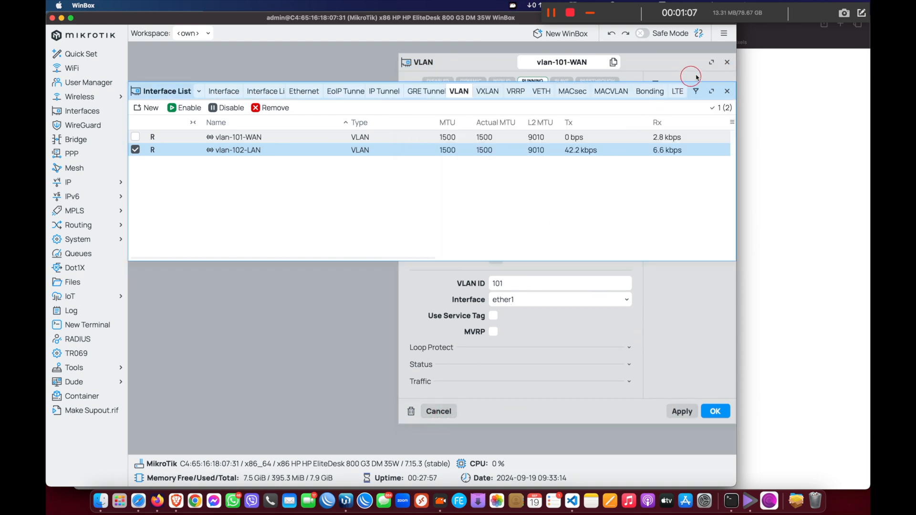
click(726, 65)
Step: Review the router's IP addresses assigned to vlan-101-WAN and vlan-102-LAN
click(76, 182)
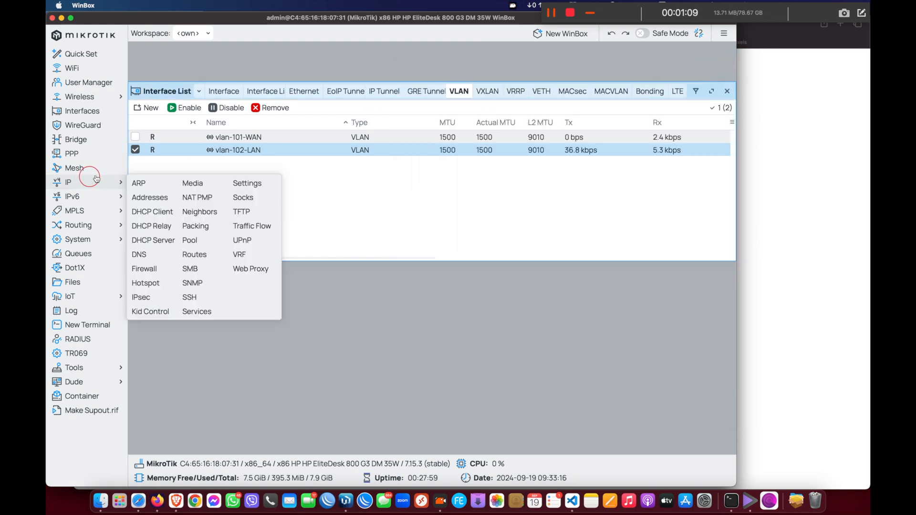
click(148, 199)
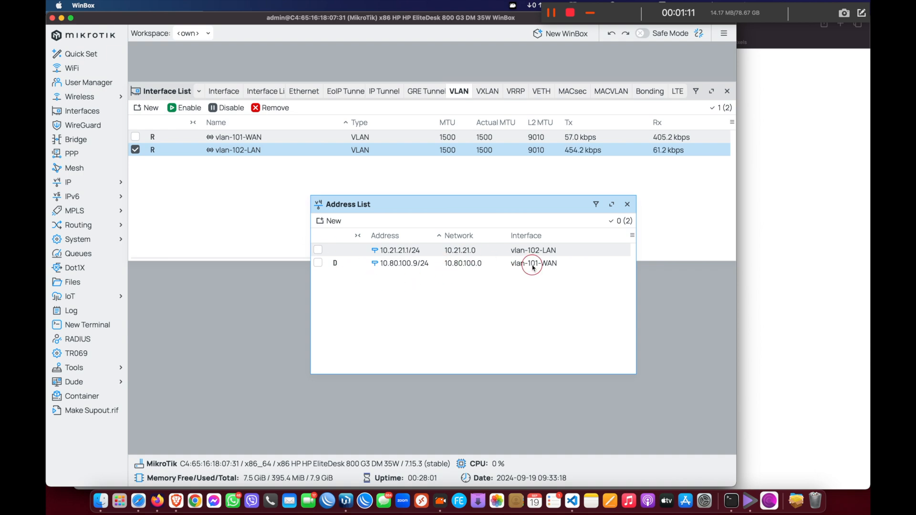
click(432, 263)
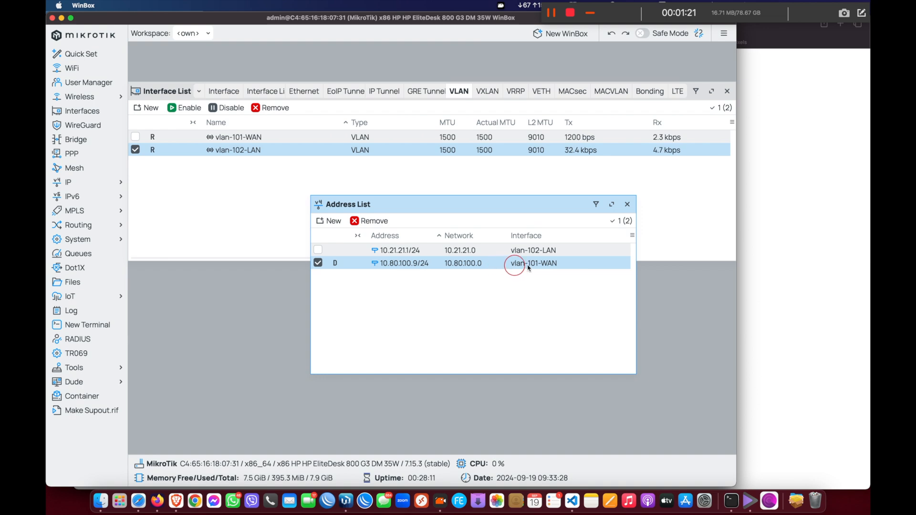
click(410, 250)
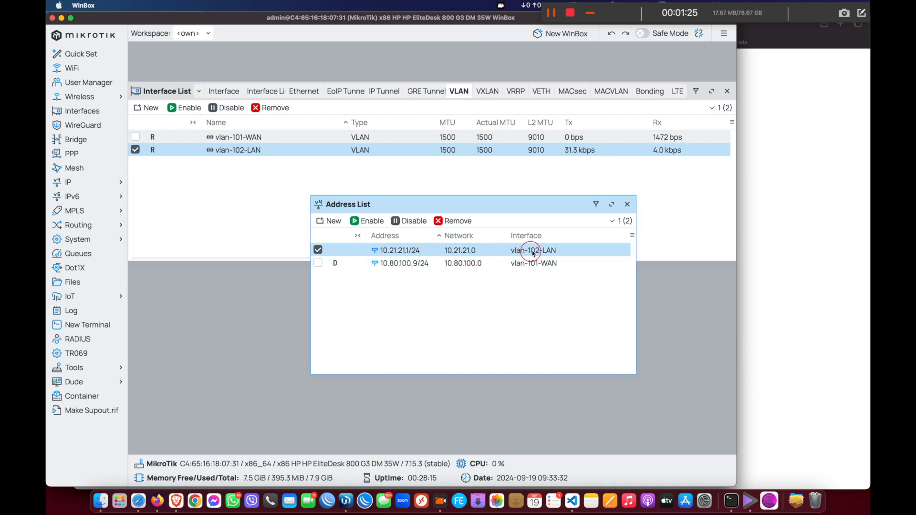
Step: Compare the router's DHCP server lease with the Mac's USB LAN address in Network preferences, and slightly widen the WinBox window
click(115, 187)
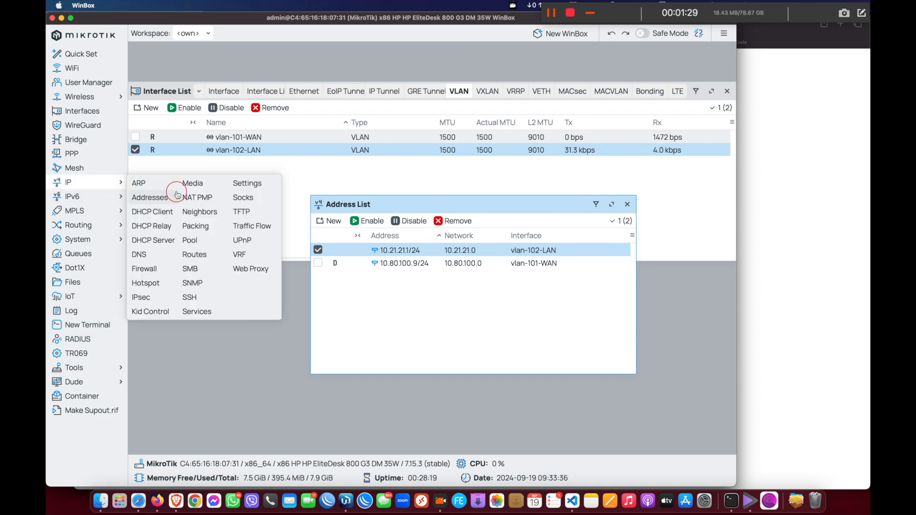
click(162, 240)
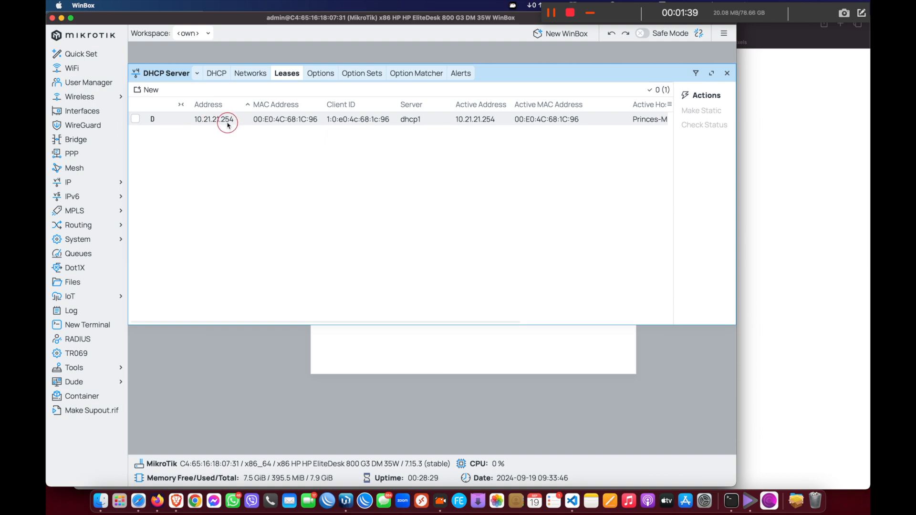
click(700, 18)
click(752, 5)
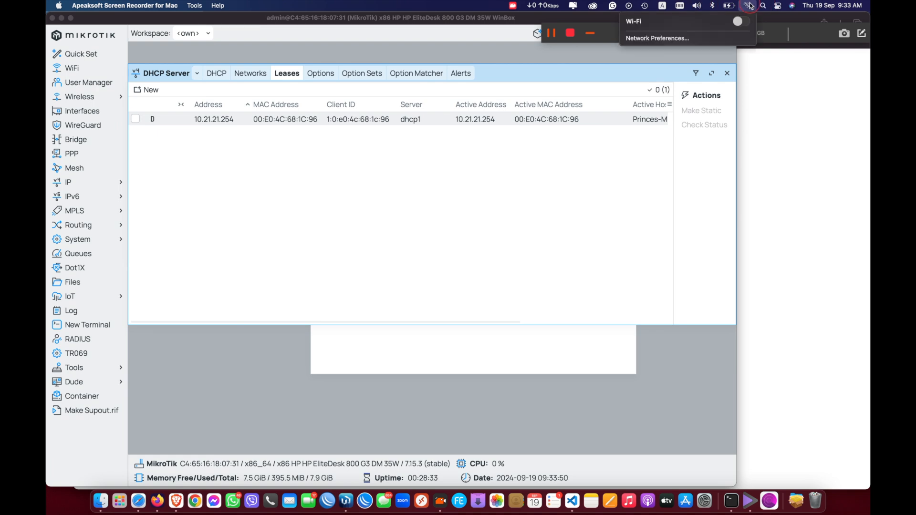
click(690, 36)
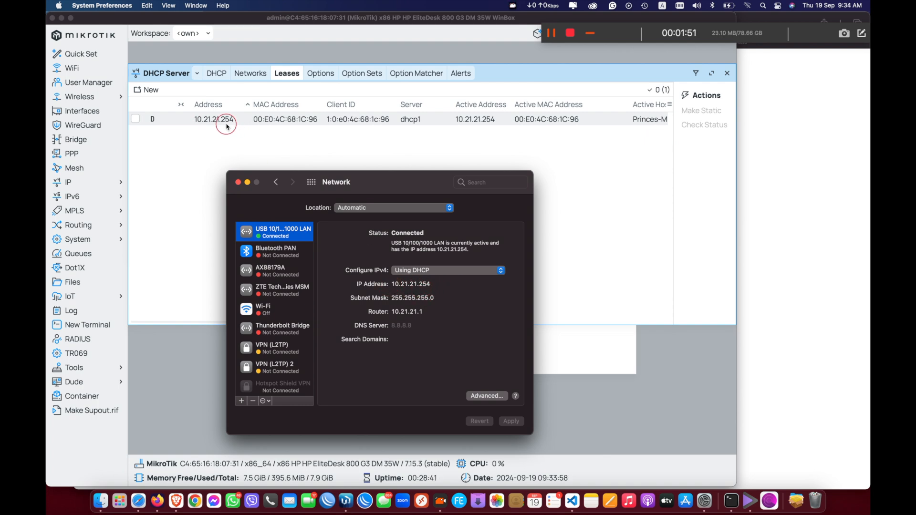
click(651, 176)
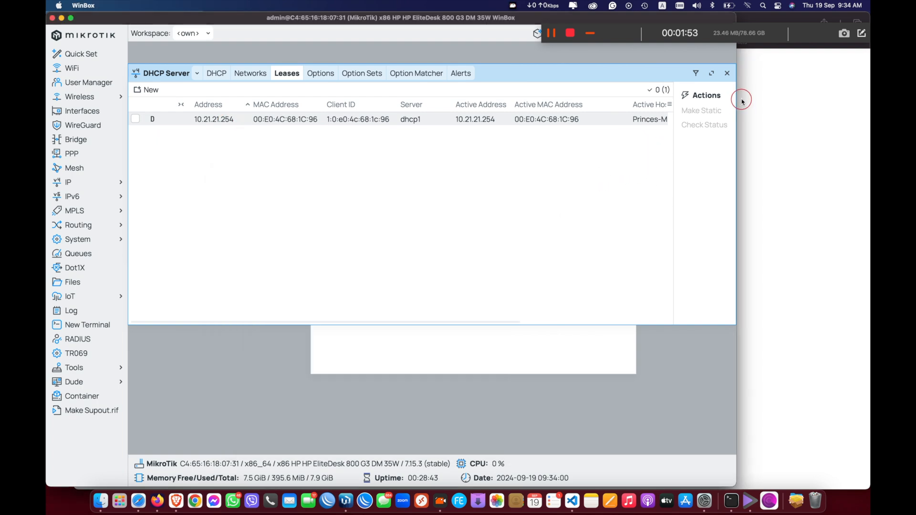
drag(737, 58, 755, 58)
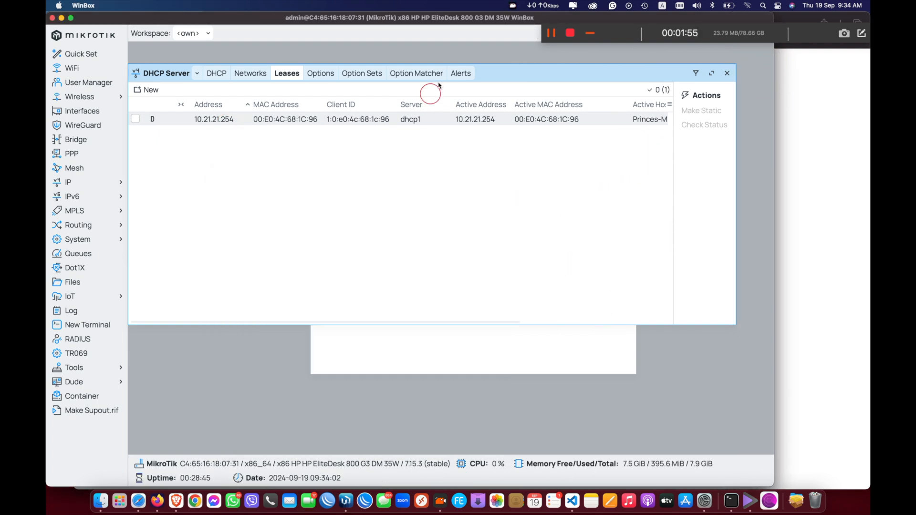
Step: Examine the switch ports close up in the photo and compare them with the vlan-101-WAN entry in WinBox's address list
click(810, 171)
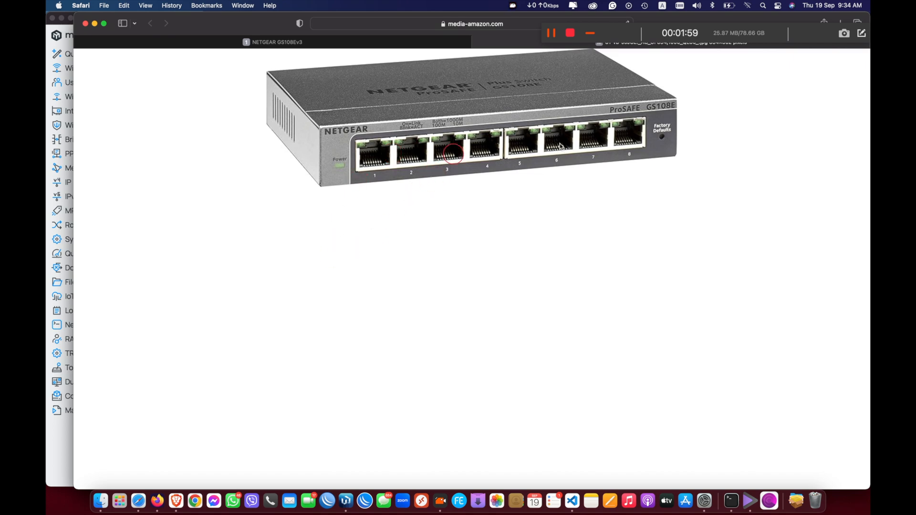
click(415, 157)
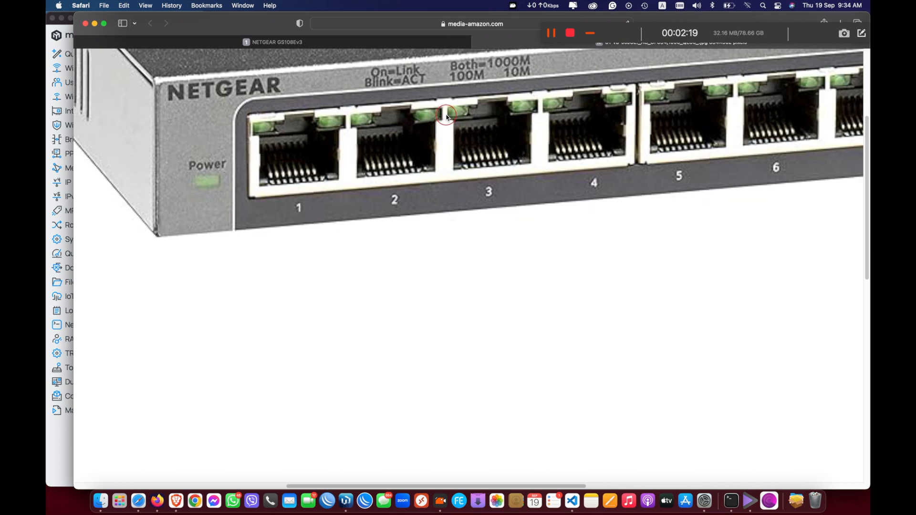
scroll(446, 118, down, 5)
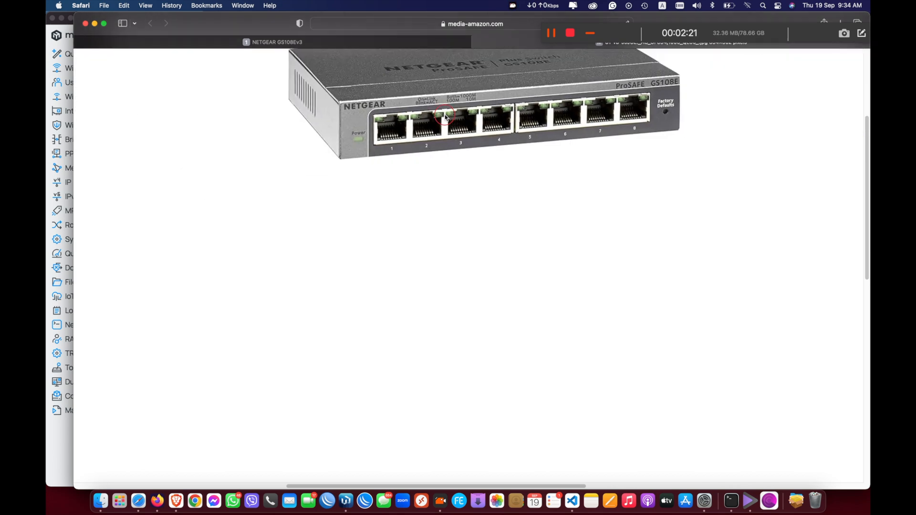
click(56, 441)
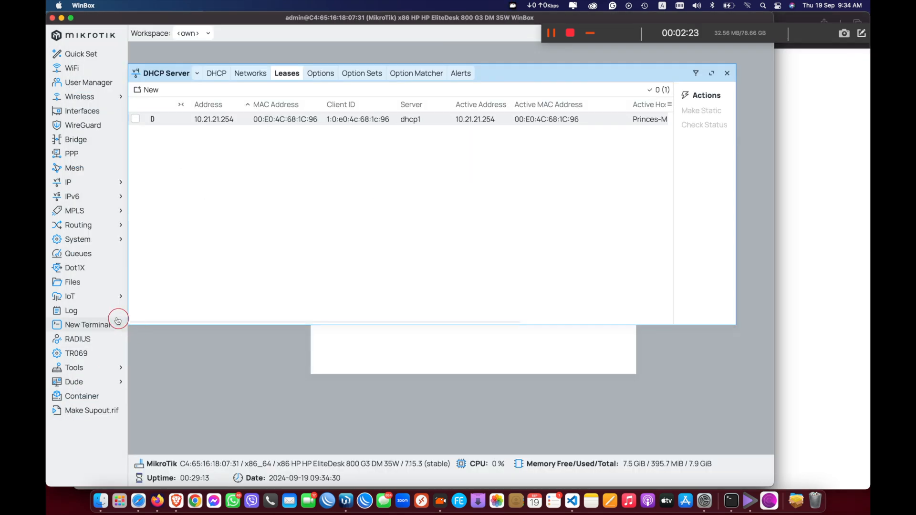
click(389, 332)
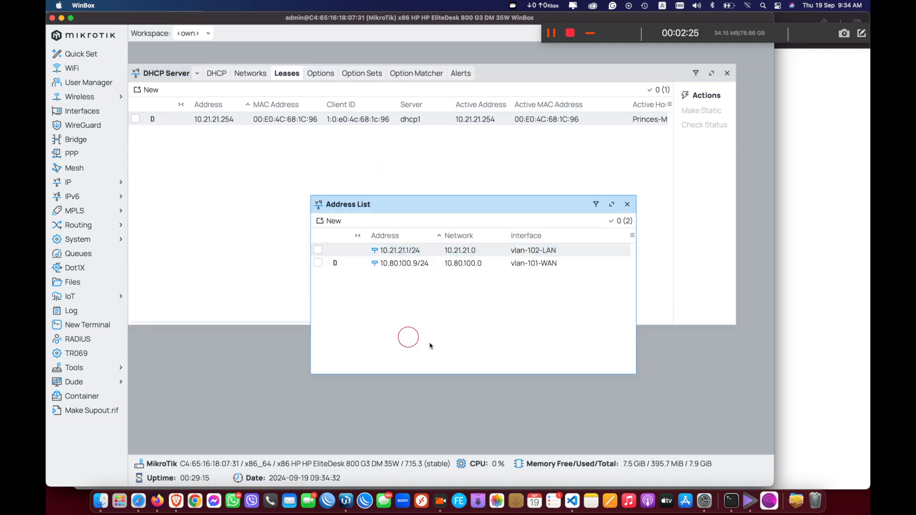
click(422, 264)
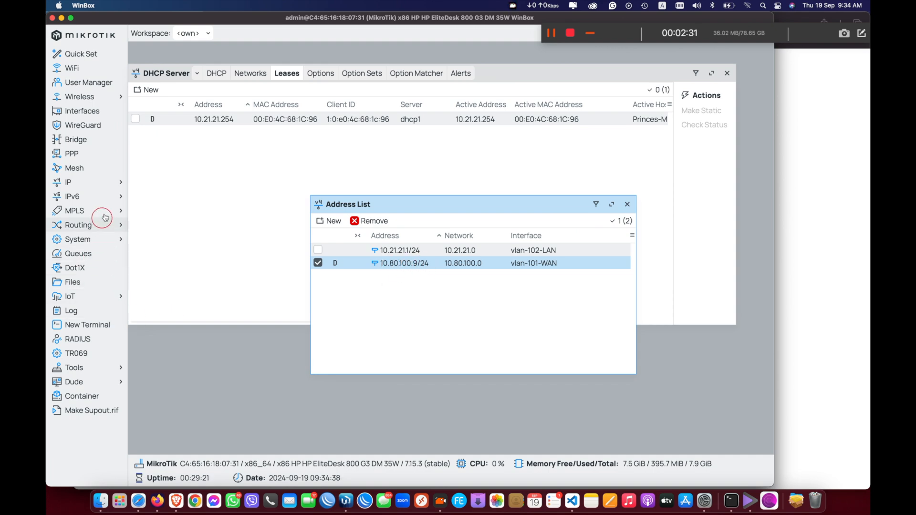
click(474, 272)
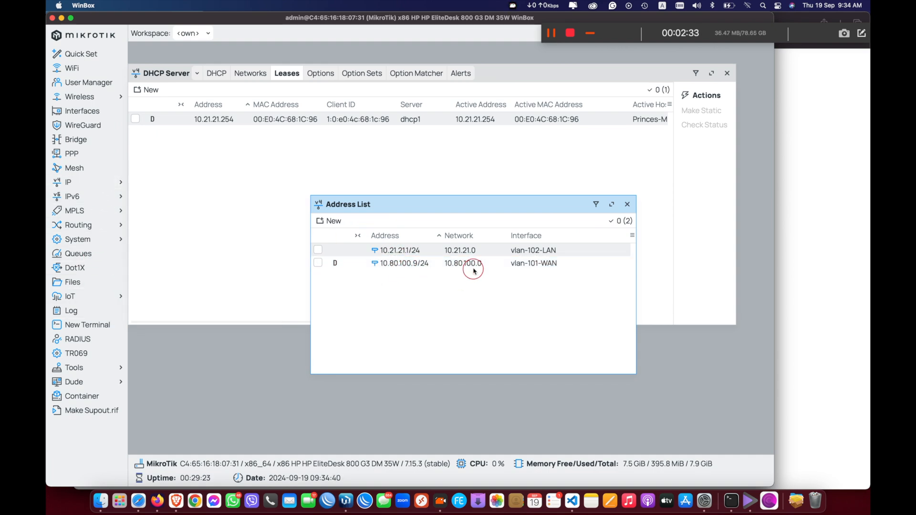
Step: Copy the DHCP server address from the status details of the vlan-101-WAN DHCP client
click(116, 181)
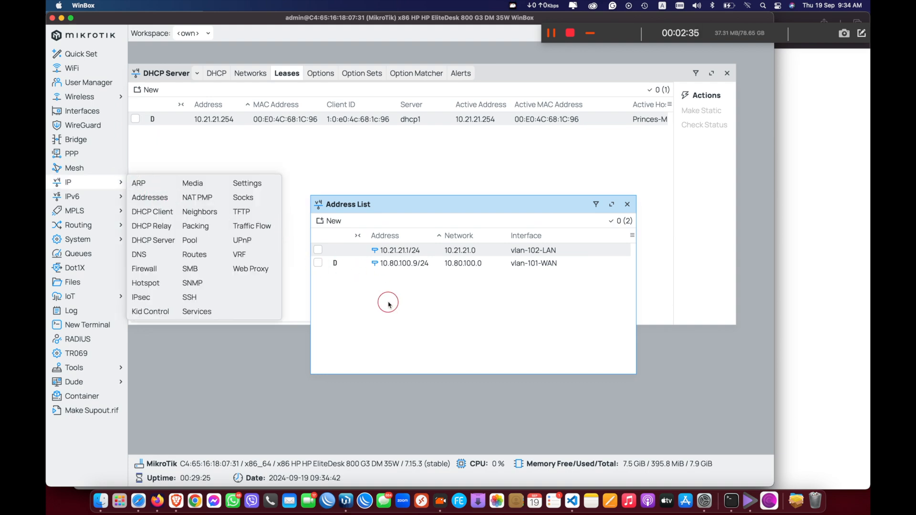
click(153, 212)
double_click(313, 250)
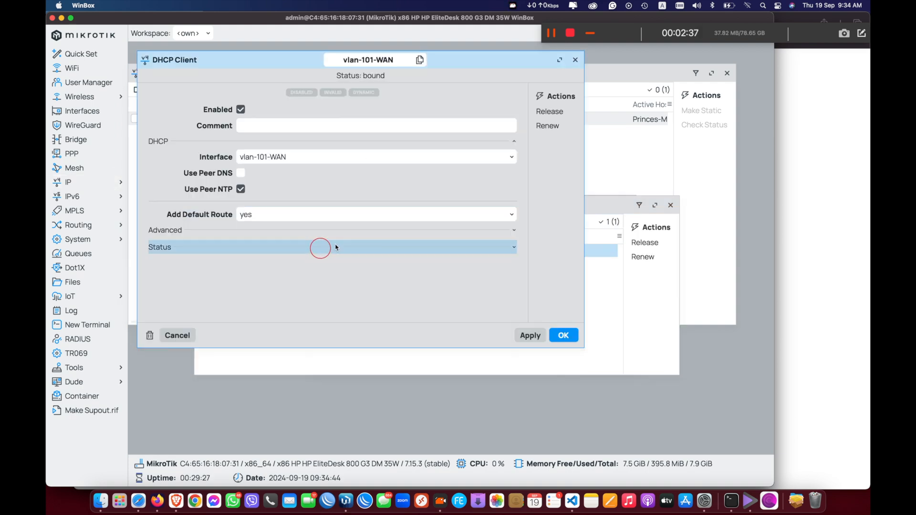
click(215, 247)
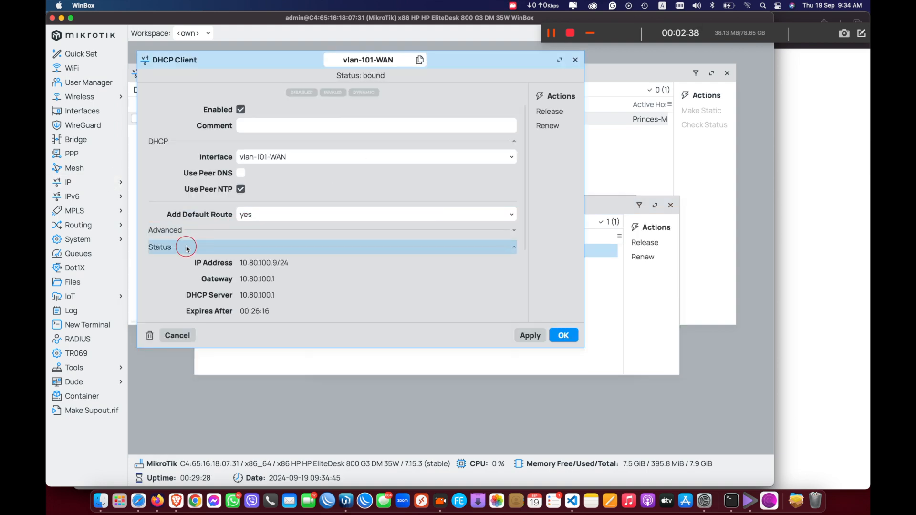
click(278, 295)
right_click(260, 296)
click(268, 302)
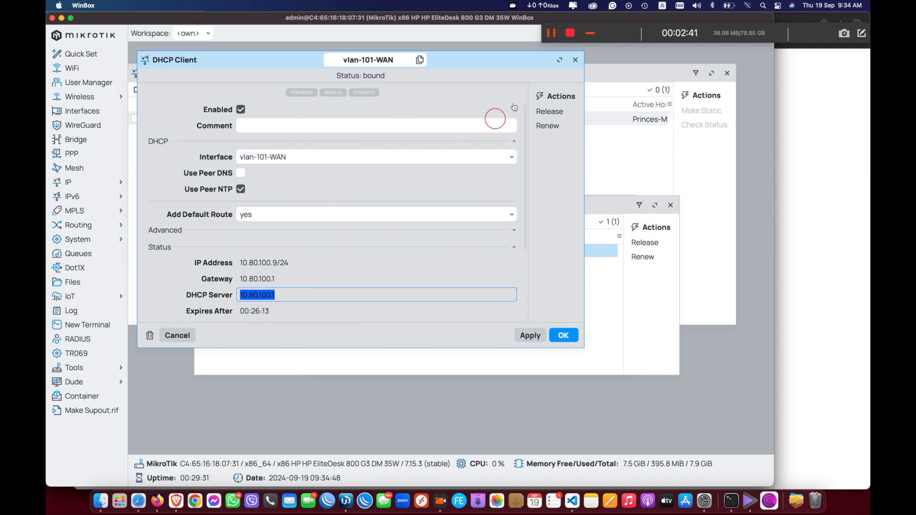
click(579, 60)
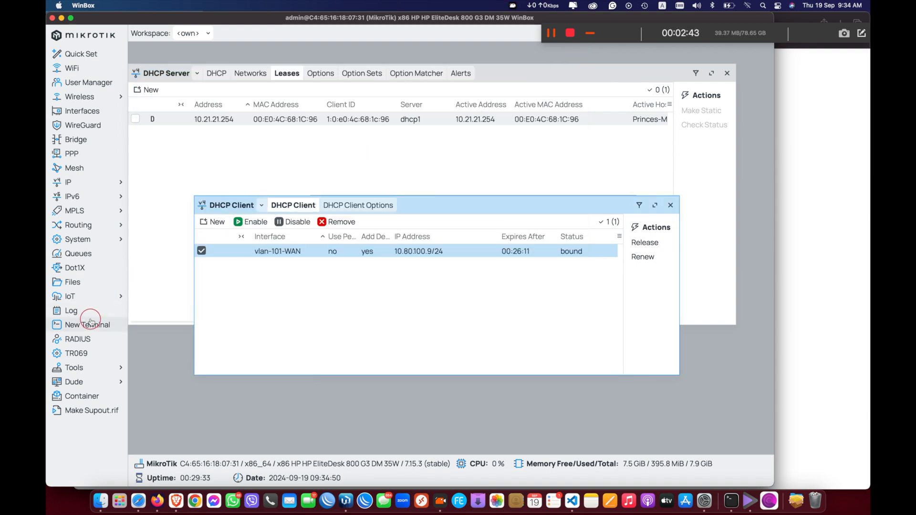
Step: Set up a bandwidth test to 10.80.100.1 with the account's user name and password
click(105, 375)
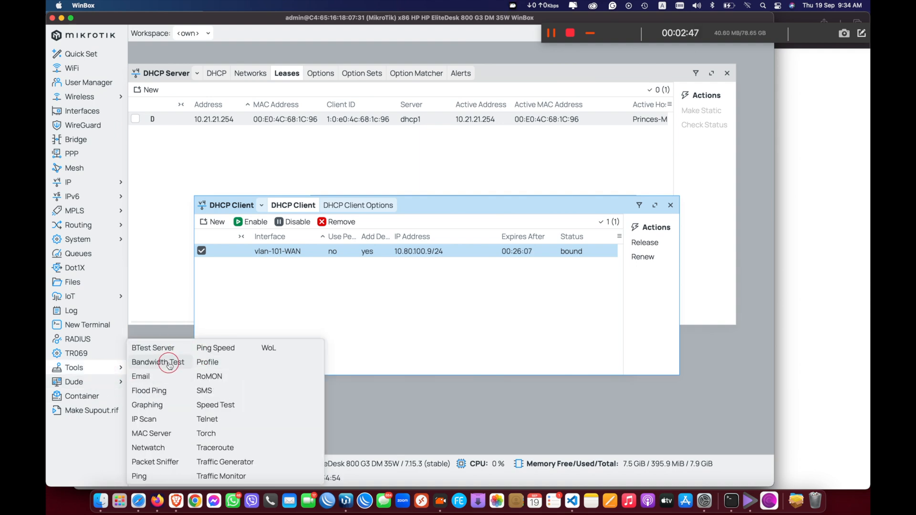
click(162, 363)
click(545, 102)
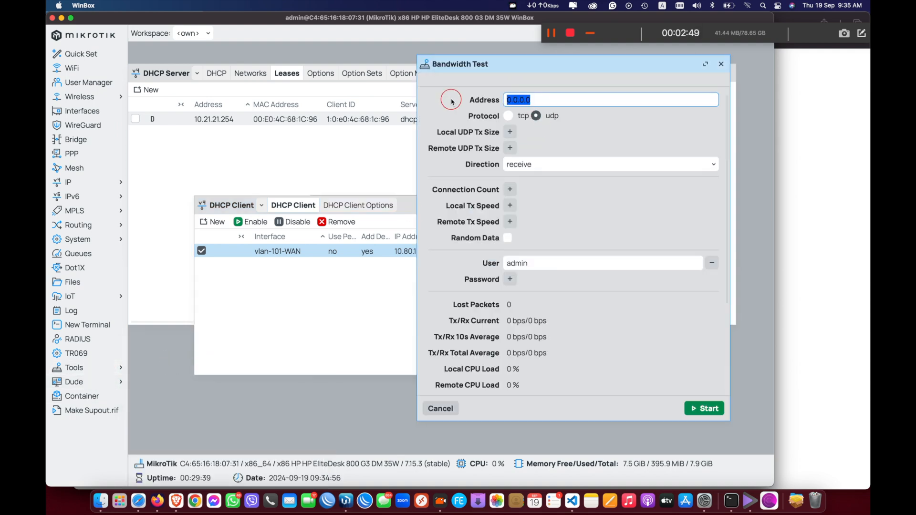
key(super+v)
click(520, 263)
click(769, 256)
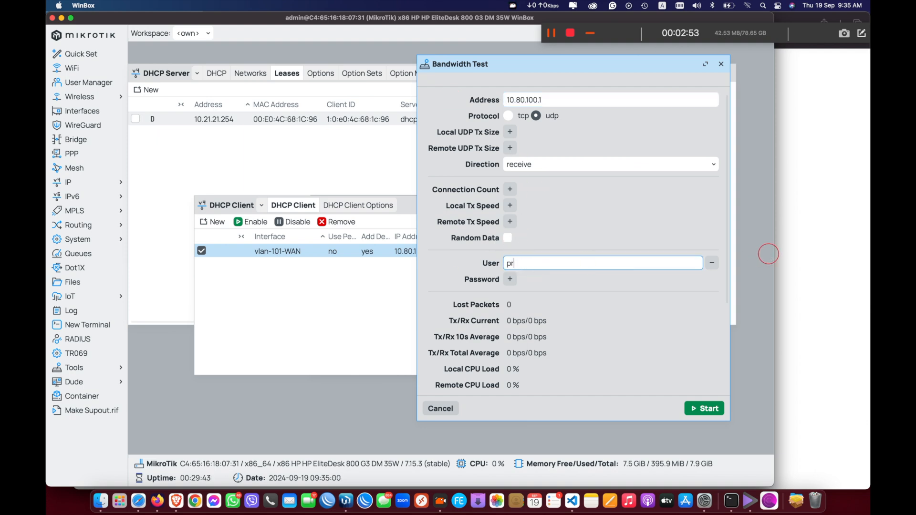
key(Tab)
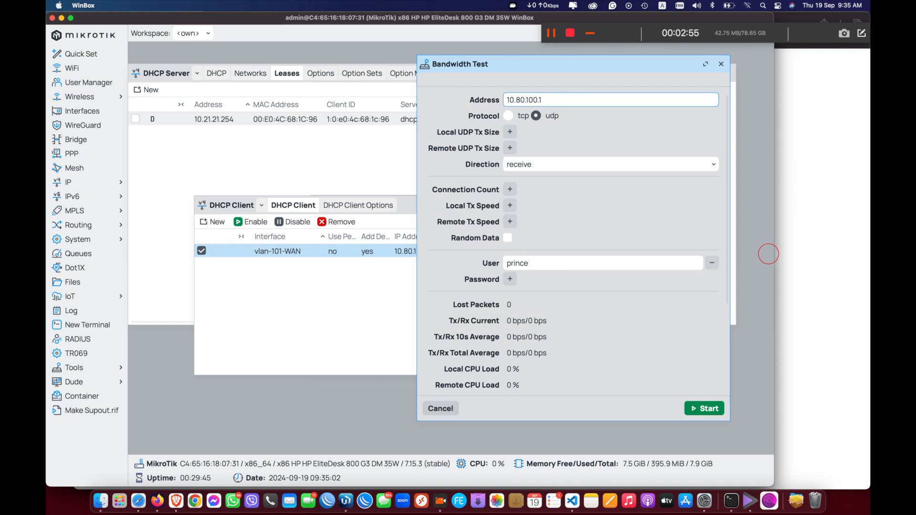
click(508, 279)
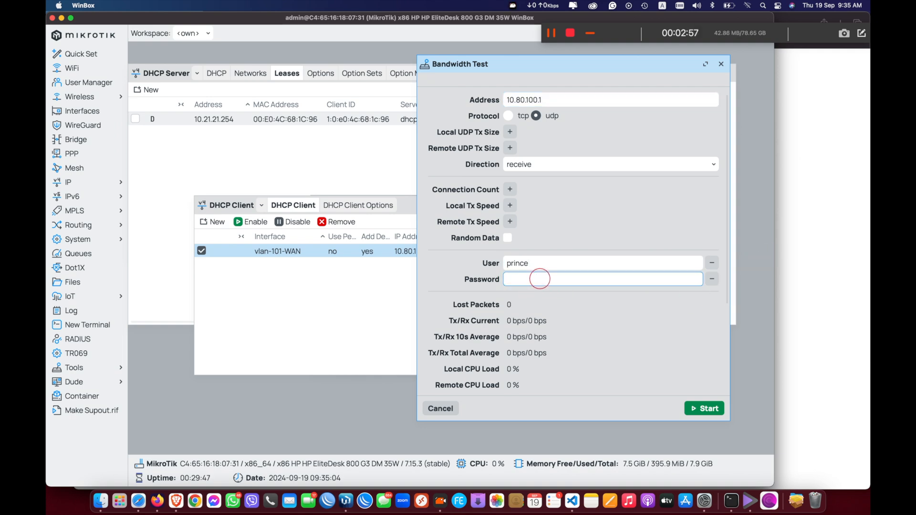
text(•••••••••)
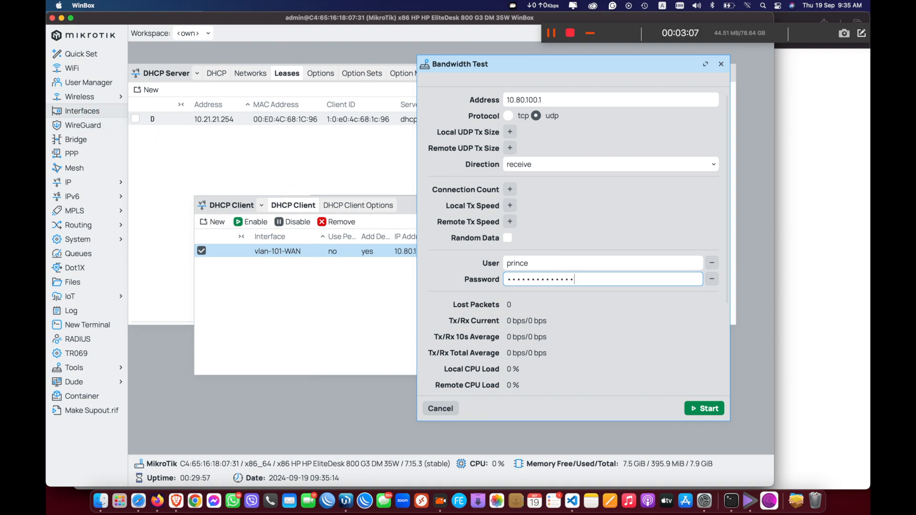
Step: Show all router interfaces and review the vlan-101-WAN, vlan-102-LAN and ether1 entries
click(76, 111)
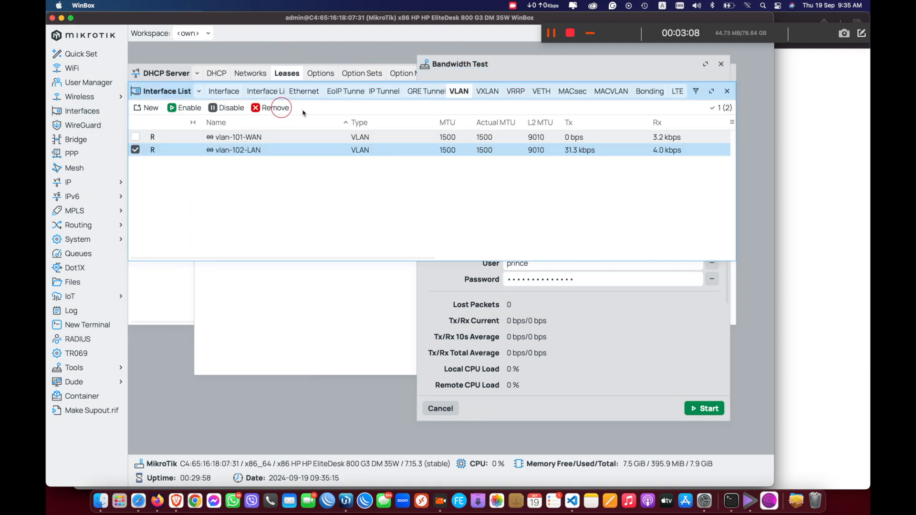
click(266, 93)
click(227, 93)
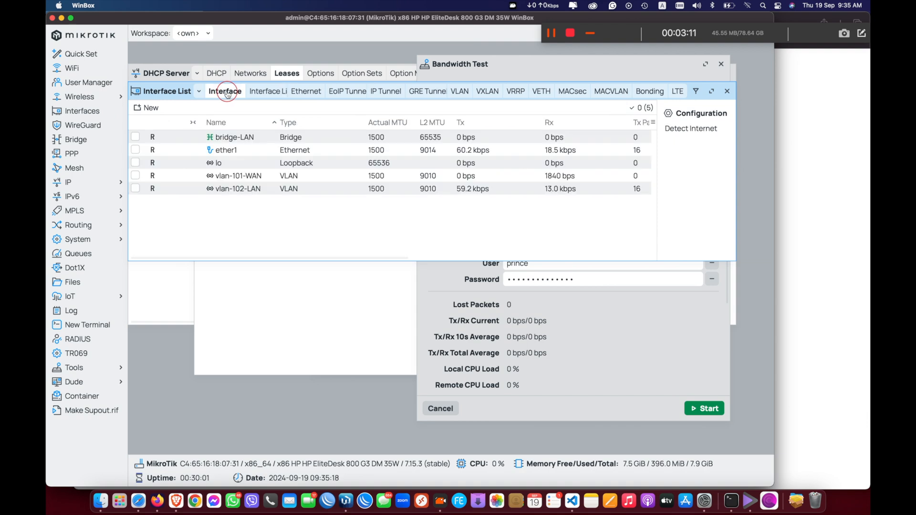
click(259, 176)
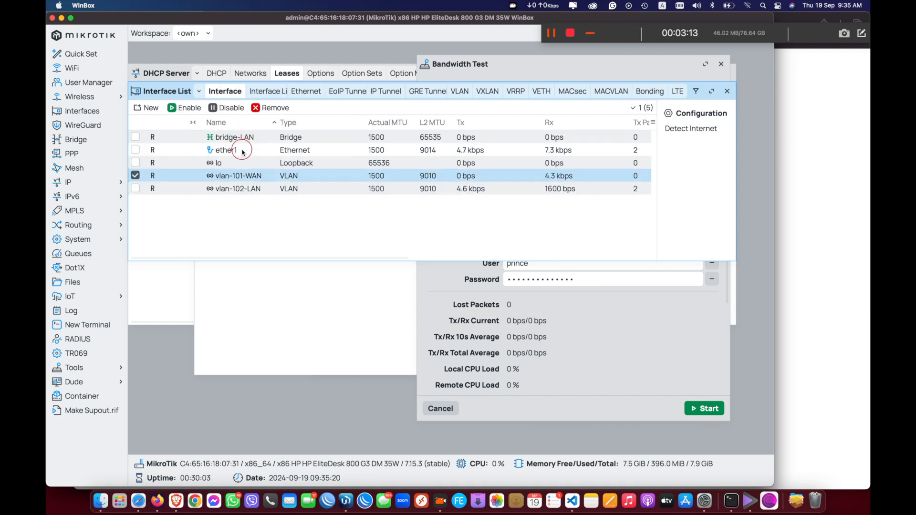
super+click(269, 191)
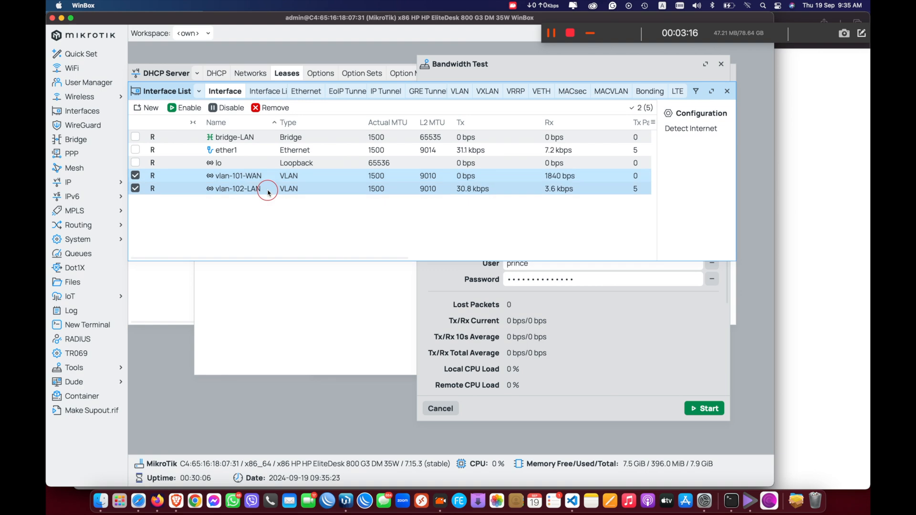
right_click(242, 151)
Step: Start the UDP bandwidth test in the receive direction and check ether1's receive rate in the interface list
click(537, 336)
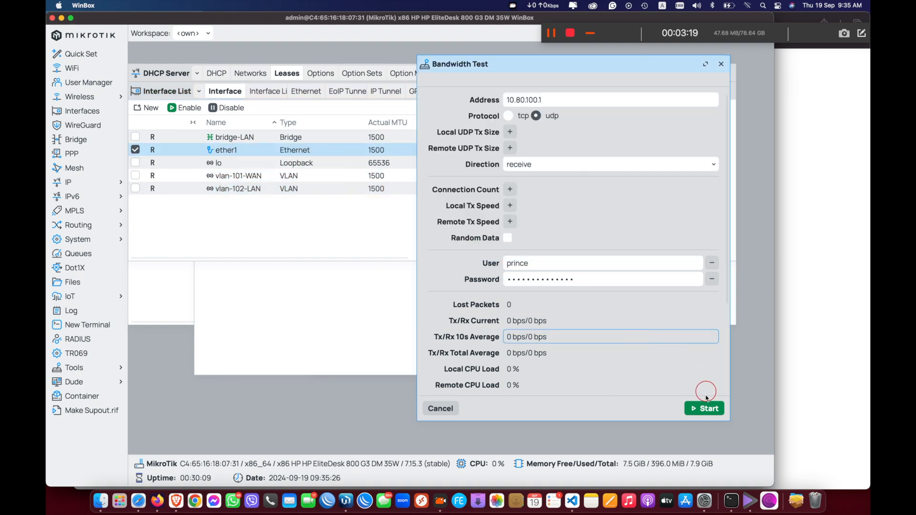
click(710, 410)
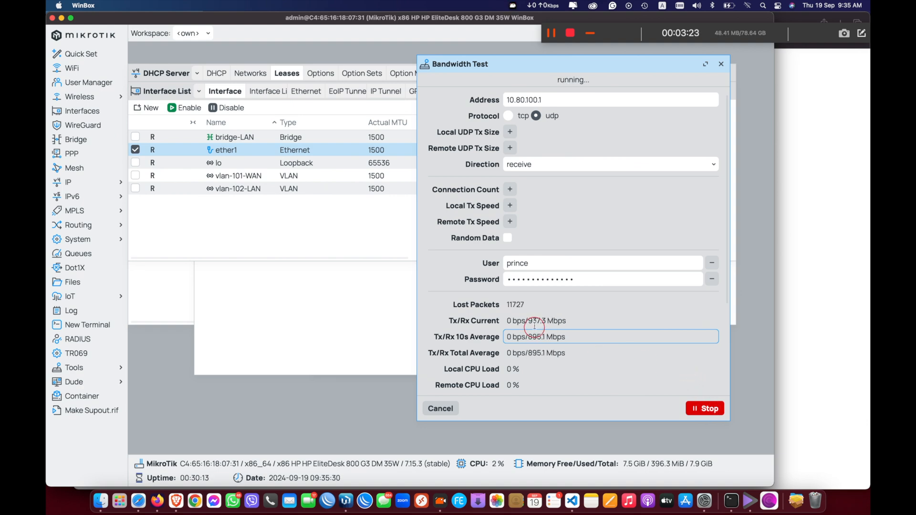
click(261, 225)
click(569, 151)
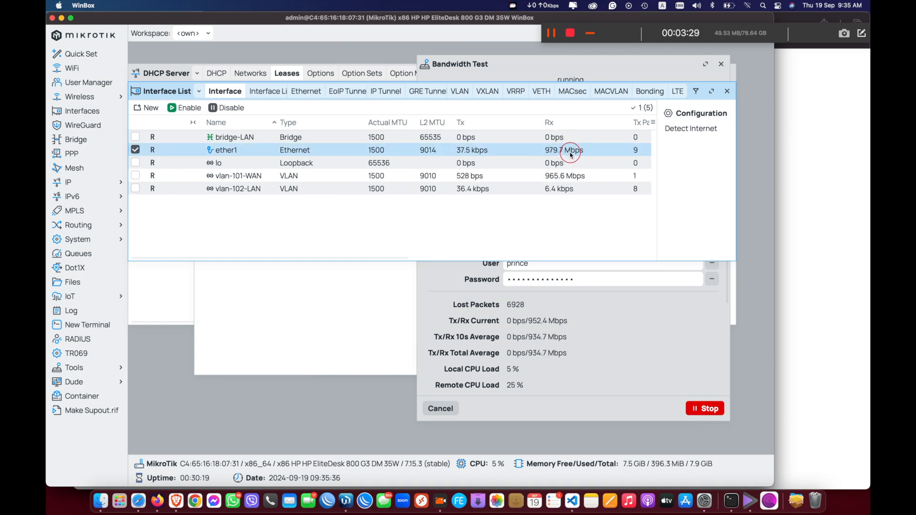
Step: Look at the switch photo in Safari, and compare the running test's averages with ether1's receive rate in WinBox
click(822, 157)
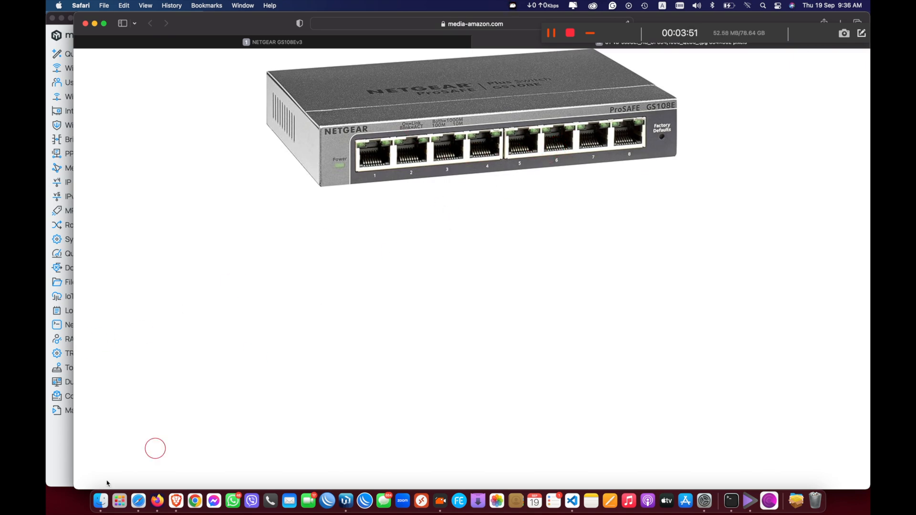
click(60, 451)
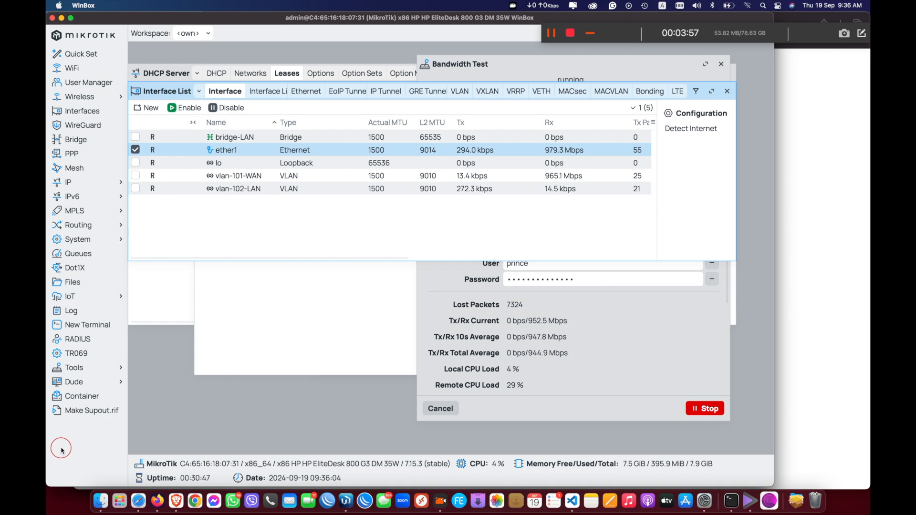
click(585, 353)
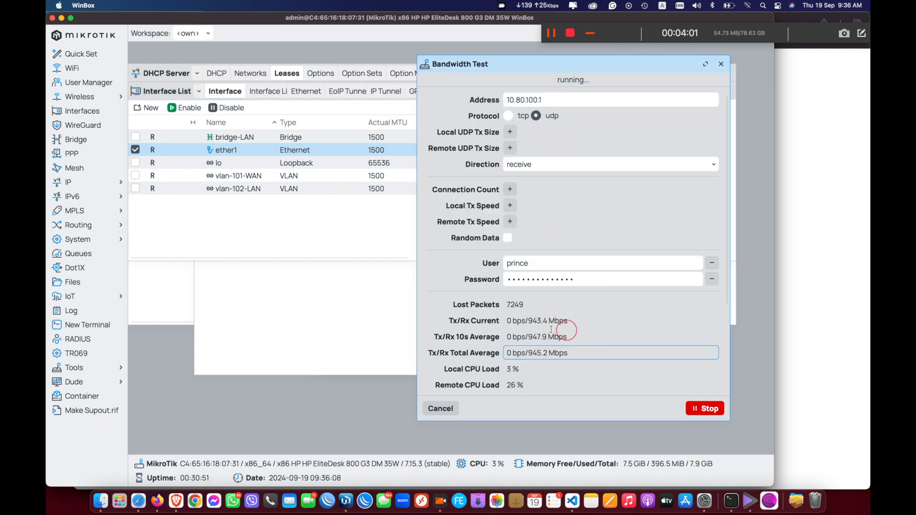
click(281, 236)
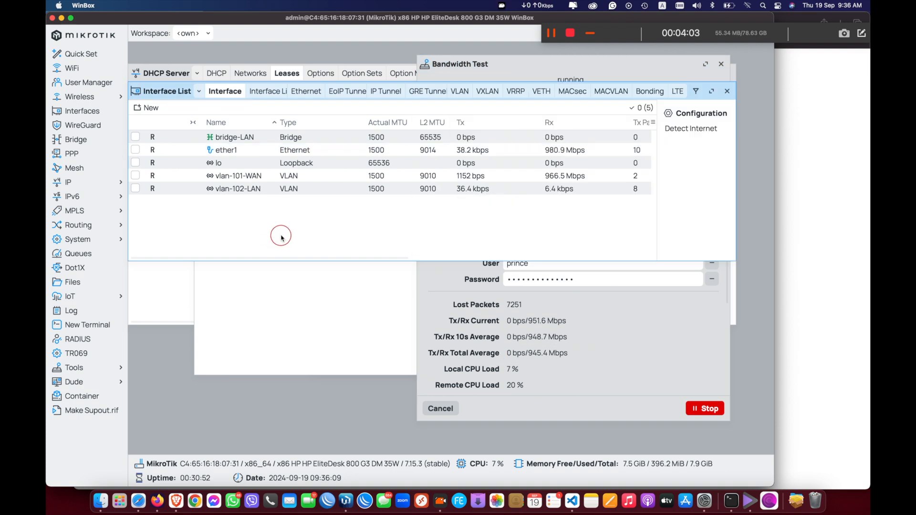
click(549, 150)
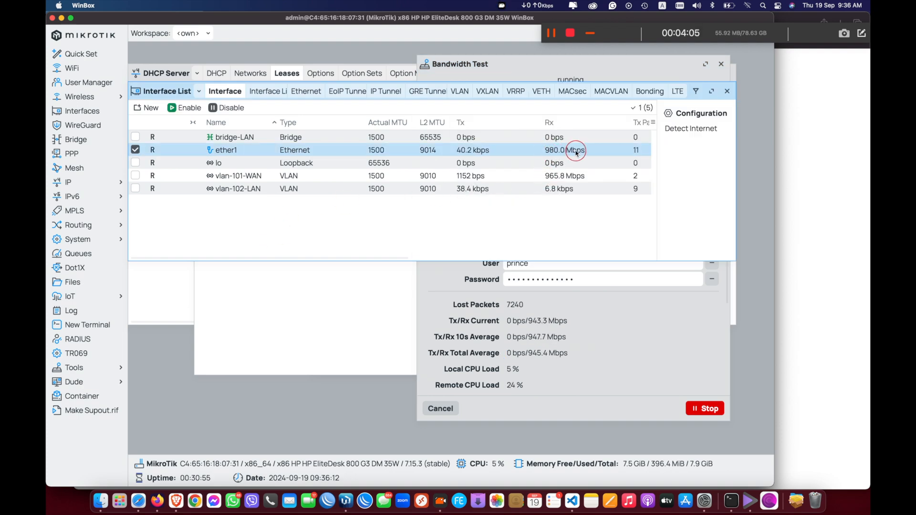
Step: Stop the receive test and run the bandwidth test again with the direction set to send
click(707, 413)
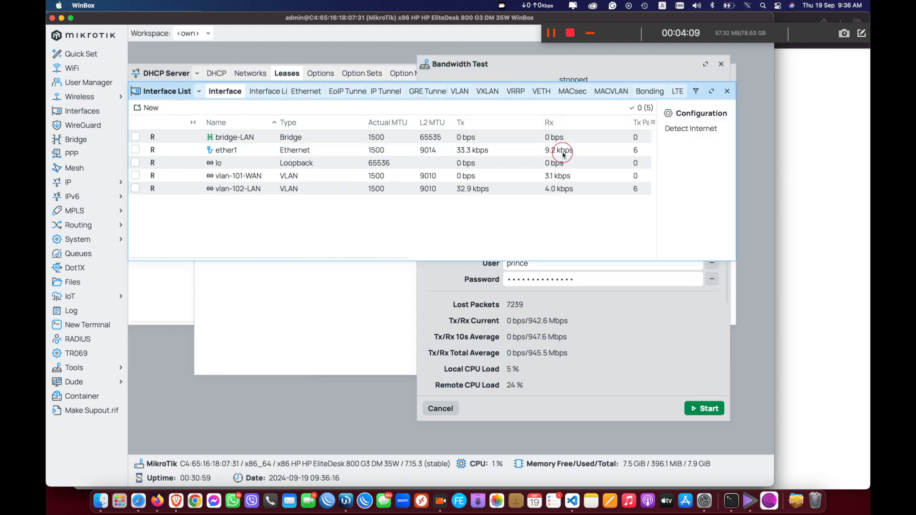
click(664, 368)
click(544, 166)
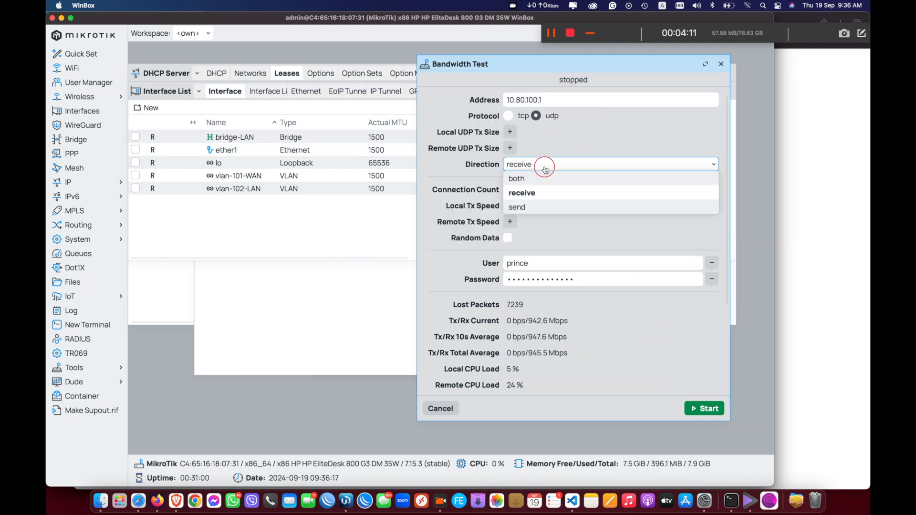
click(525, 208)
click(715, 413)
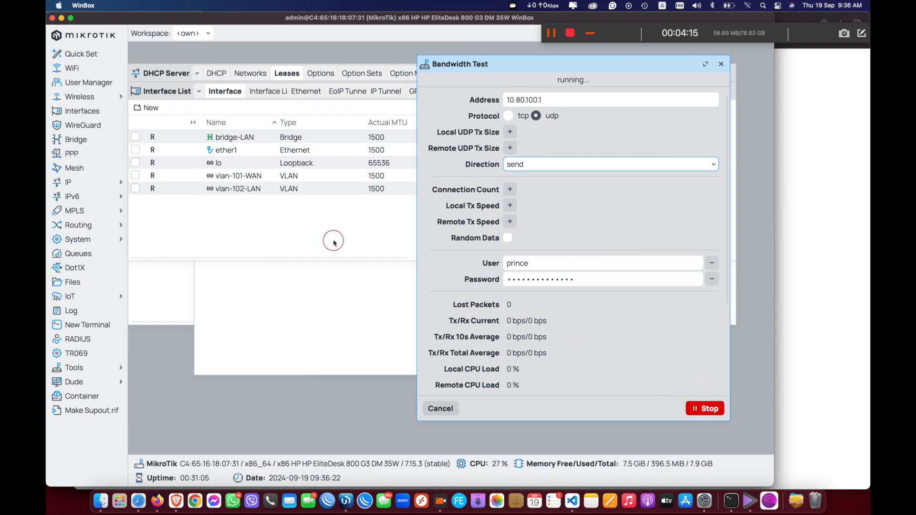
Step: Widen the Interface List window and compare ether1's transmit rate with the send test's total average
click(373, 234)
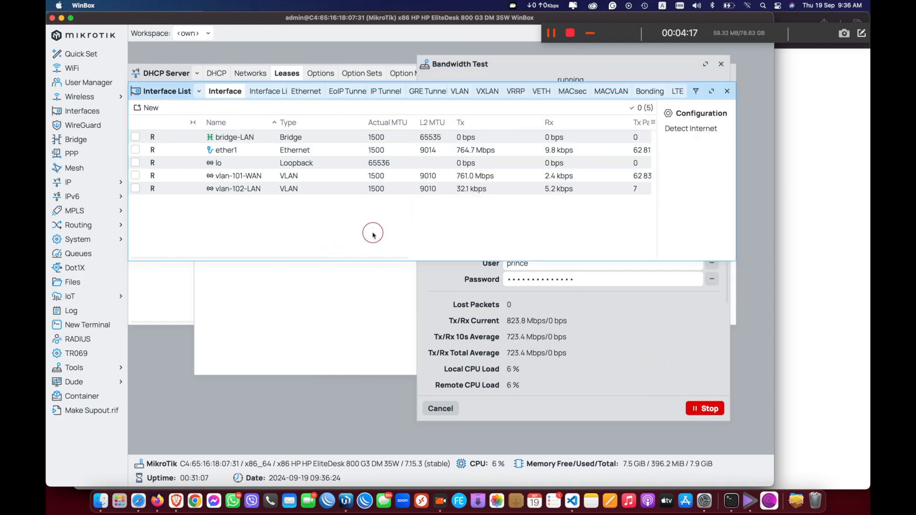
drag(736, 226, 774, 225)
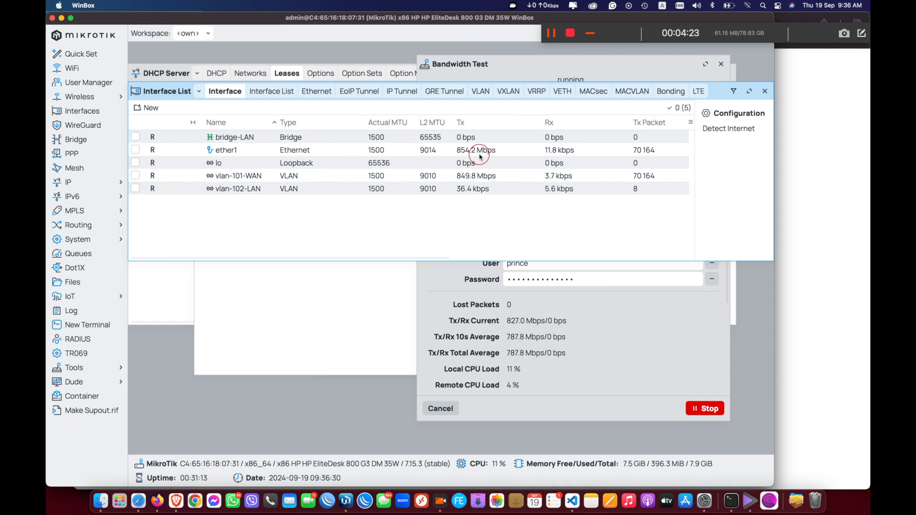
click(481, 152)
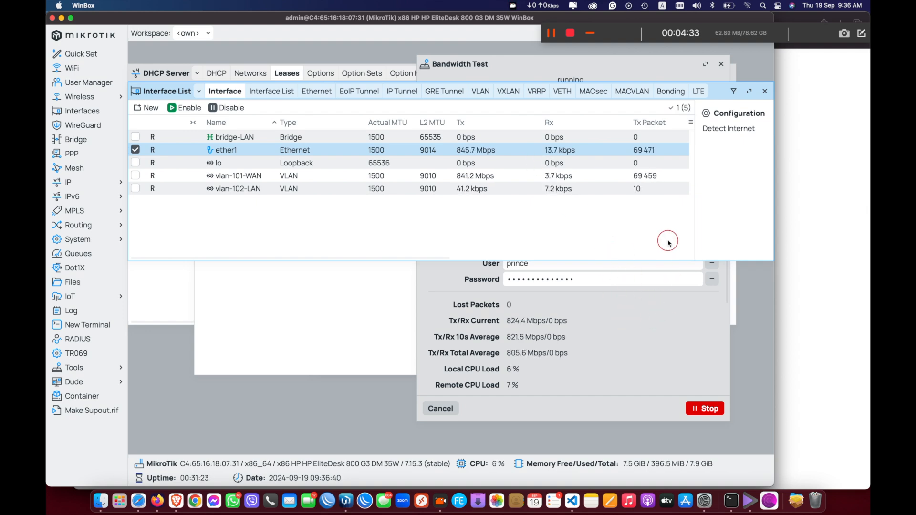
click(634, 344)
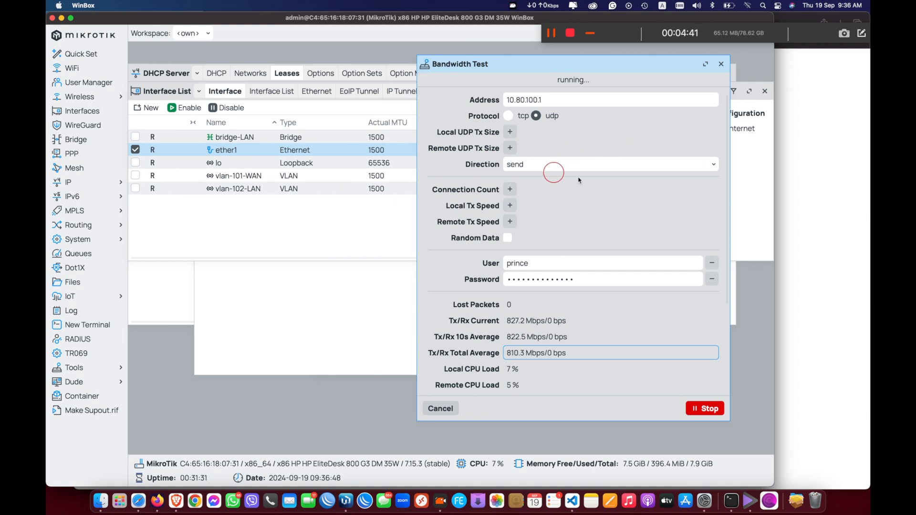
Step: Switch to the switch photo in Safari and examine its numbered ports close up
click(859, 218)
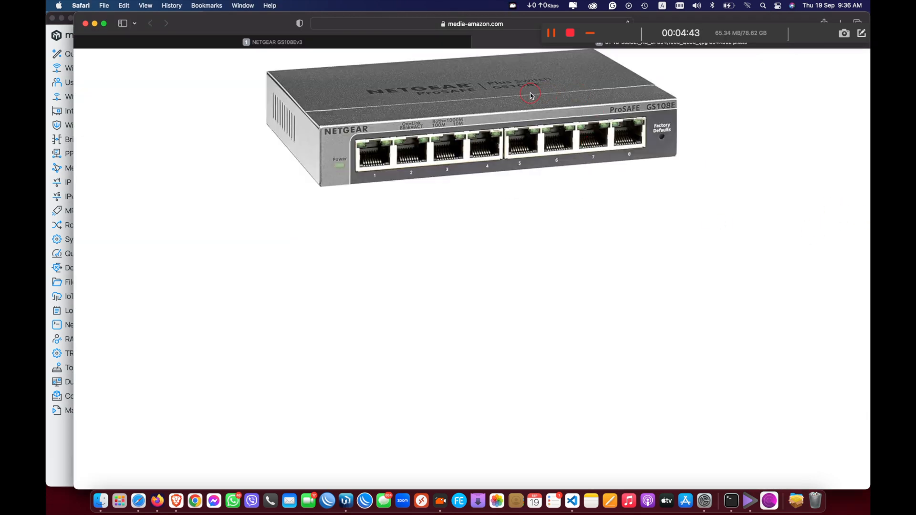
scroll(531, 95, up, 5)
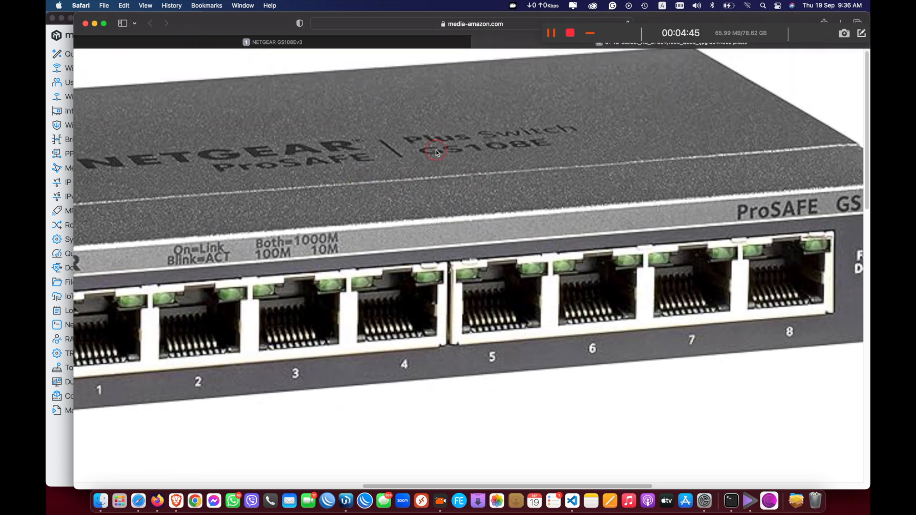
scroll(545, 152, down, 5)
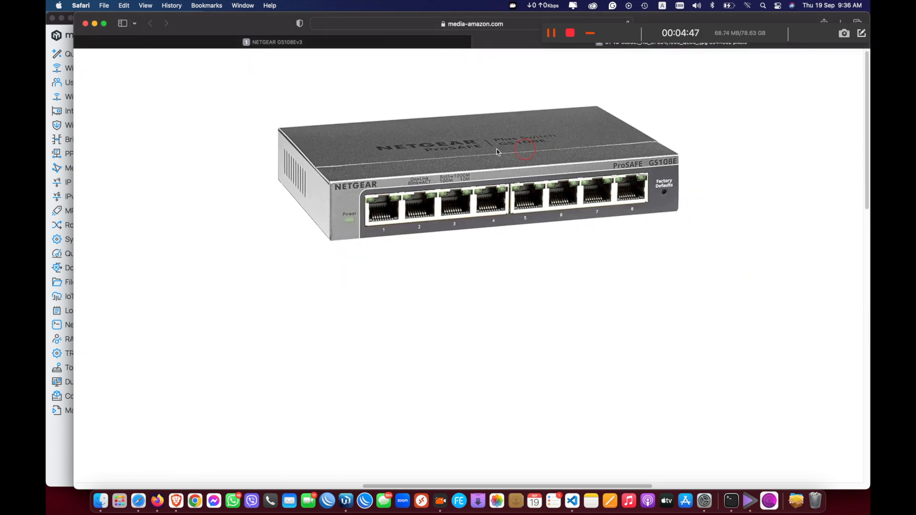